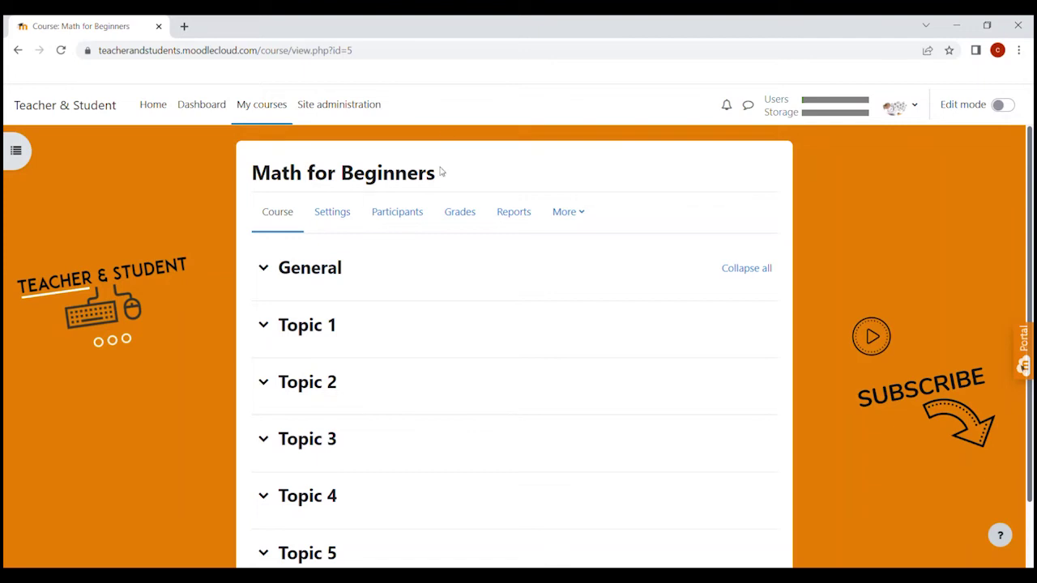
Step: Switch the Math for Beginners course into edit mode
{"action": "left_click", "coordinate": [1001, 105]}
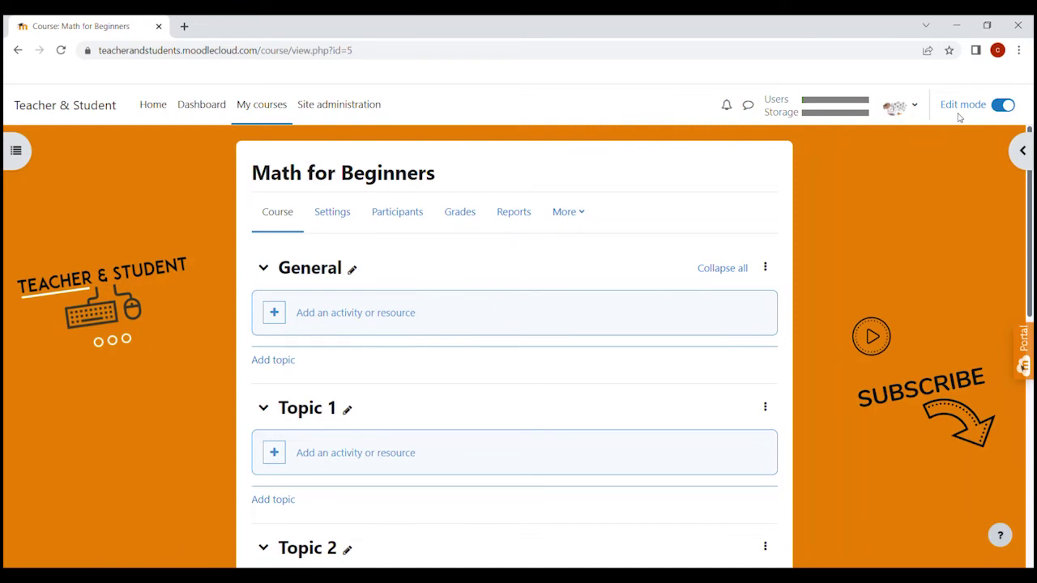
Step: Drag the Word Teacher Student and PPP Teacher Student desktop files into the General section
{"action": "left_click", "coordinate": [987, 27]}
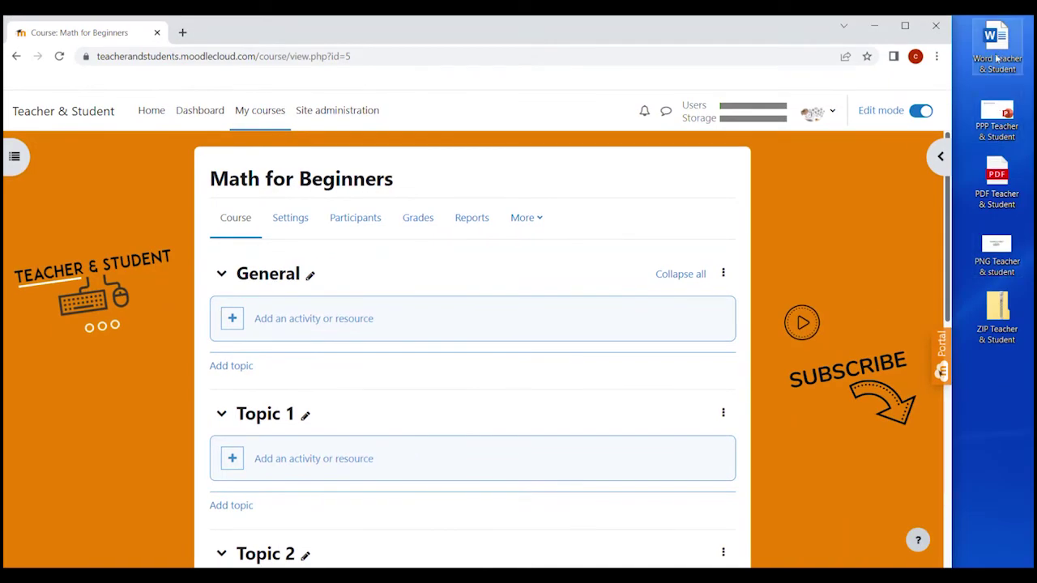
{"action": "left_click", "coordinate": [997, 47]}
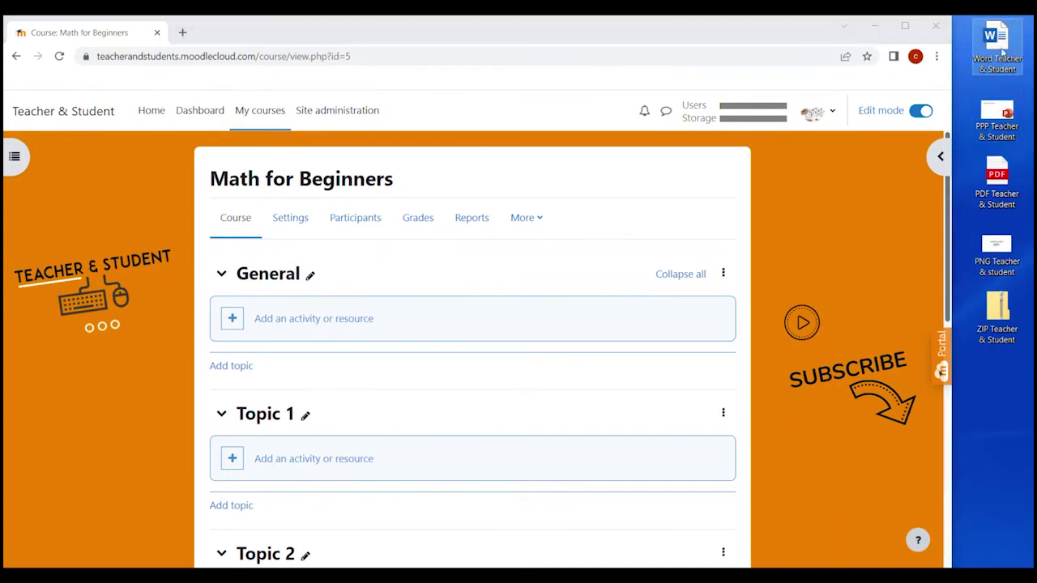
{"action": "left_click_drag", "start_coordinate": [1002, 47], "coordinate": [295, 322]}
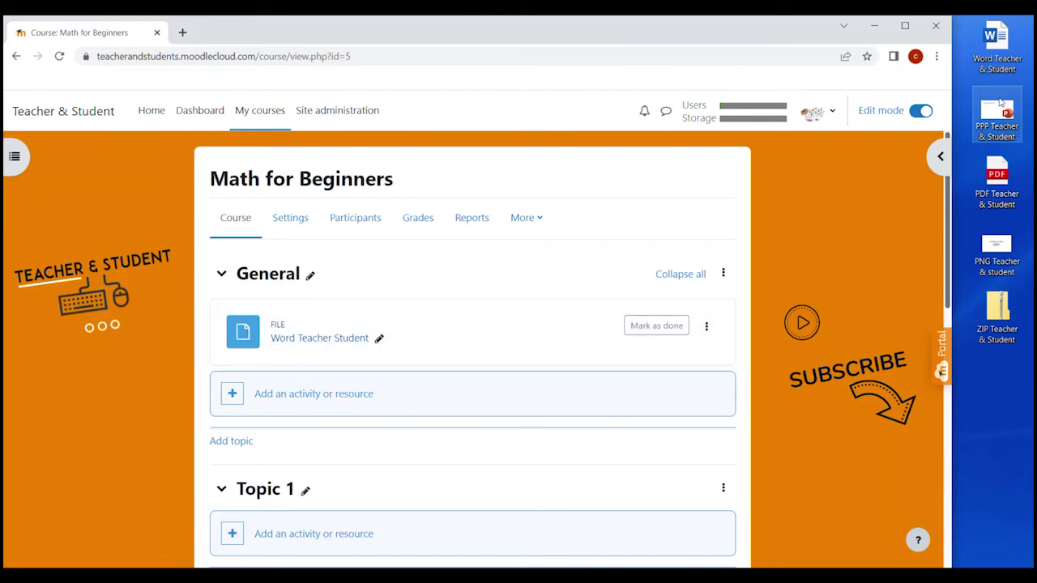
{"action": "left_click", "coordinate": [1004, 117]}
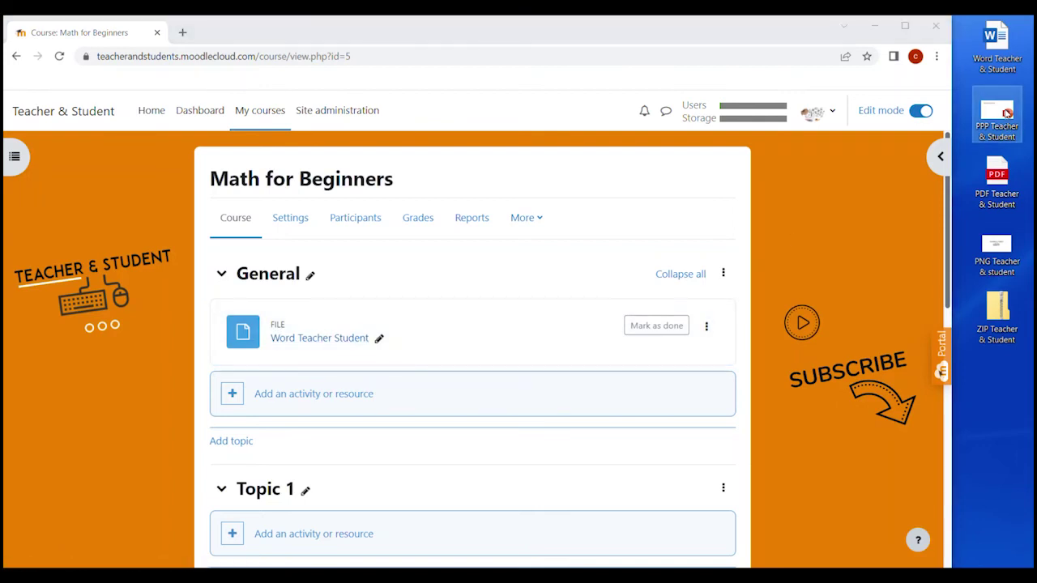
{"action": "left_click_drag", "start_coordinate": [1006, 113], "coordinate": [262, 378]}
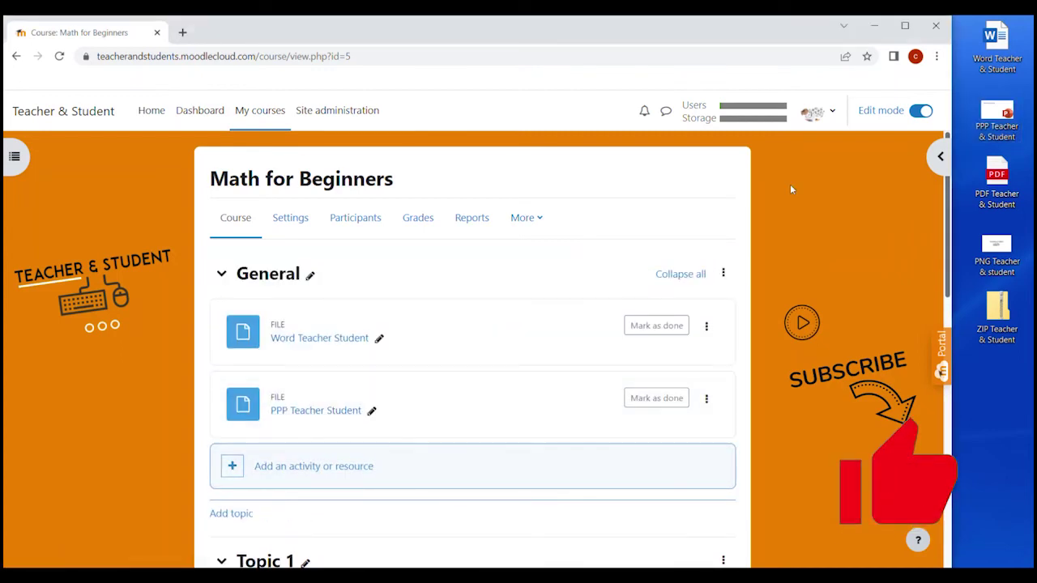
{"action": "left_click", "coordinate": [908, 27]}
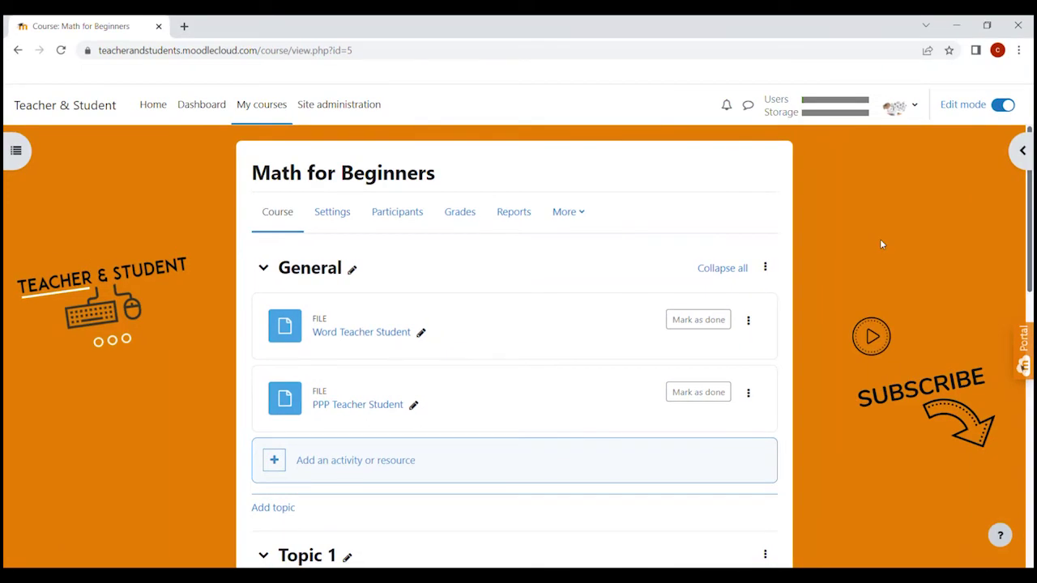
Step: Start a new File resource in General named 'blabla' and bring up its file picker
{"action": "left_click", "coordinate": [352, 468]}
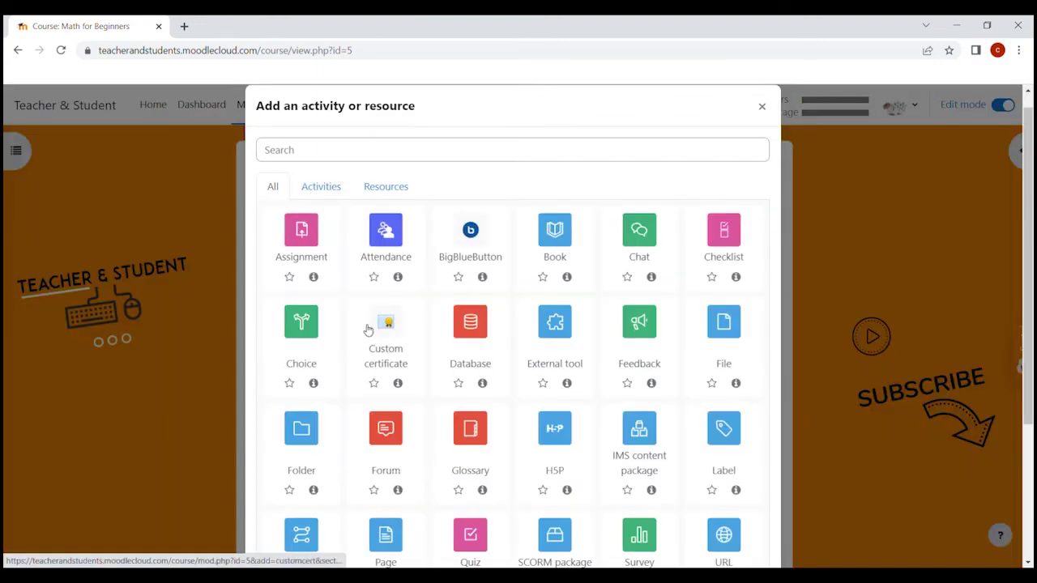
{"action": "left_click", "coordinate": [401, 191]}
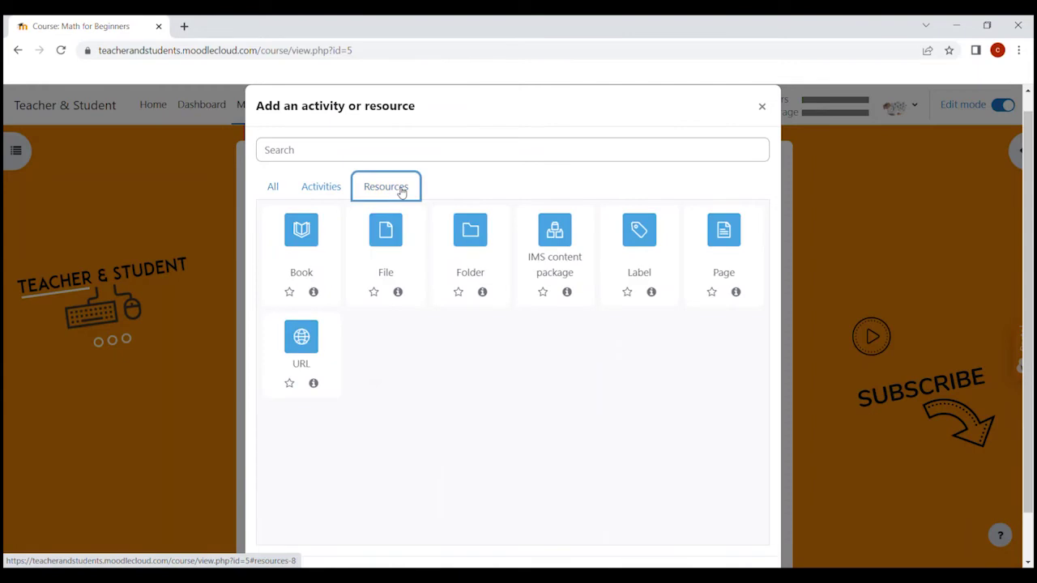
{"action": "left_click", "coordinate": [387, 232]}
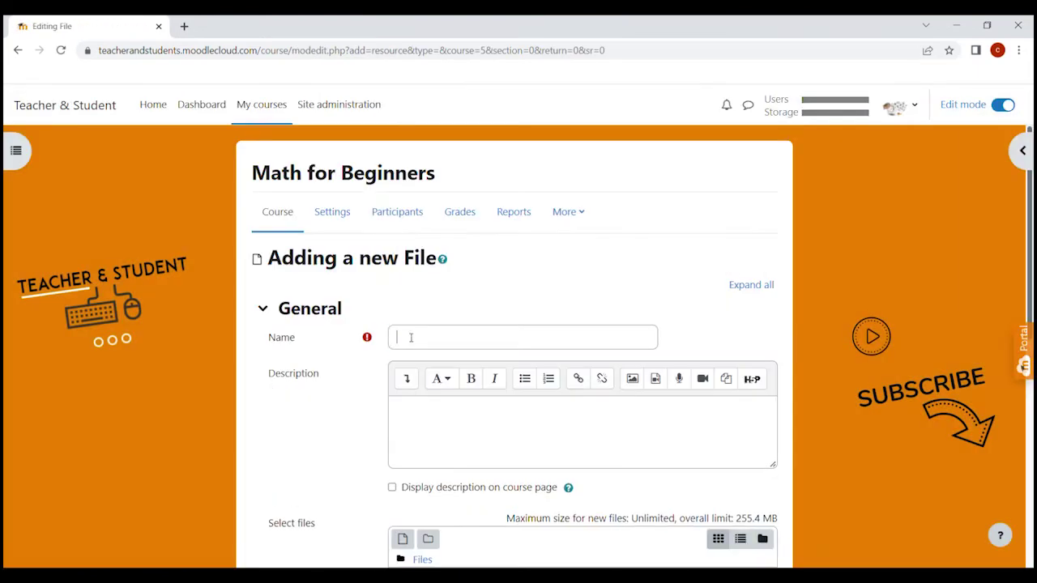
{"action": "left_click", "coordinate": [411, 338]}
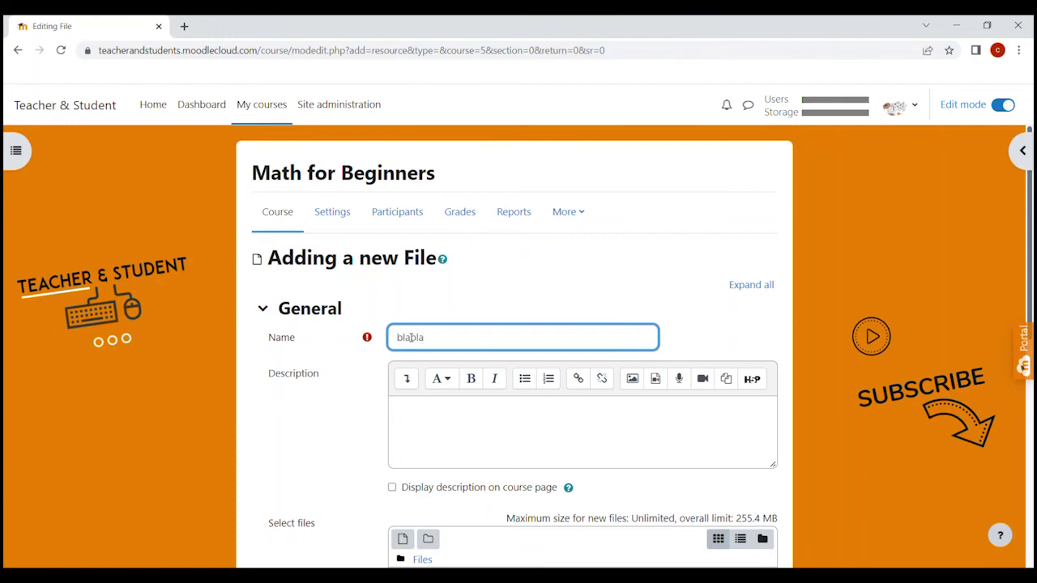
{"action": "scroll", "coordinate": [411, 338], "scroll_direction": "down", "scroll_amount": 3}
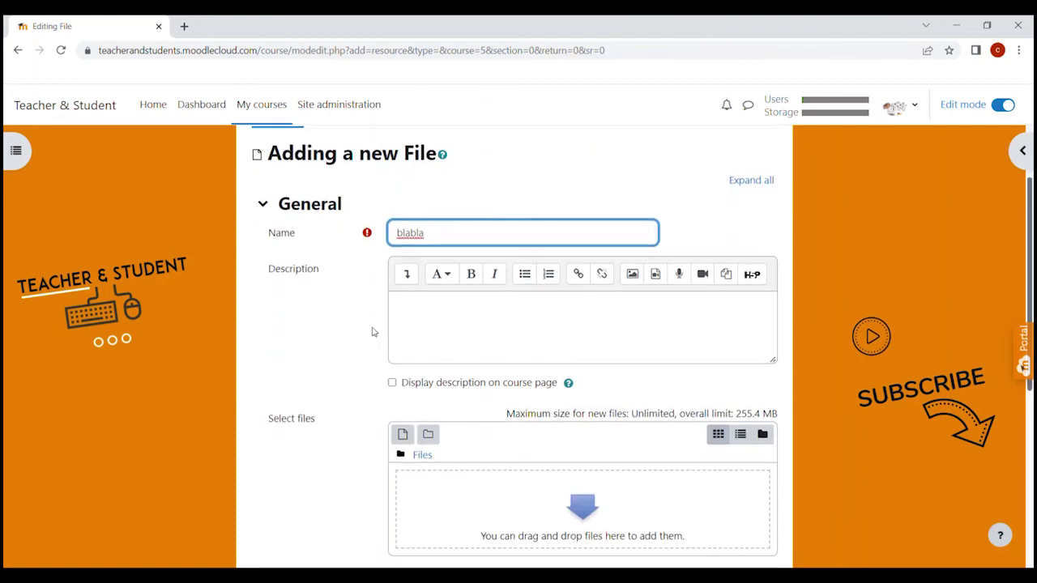
{"action": "left_click_drag", "start_coordinate": [270, 327], "coordinate": [317, 330]}
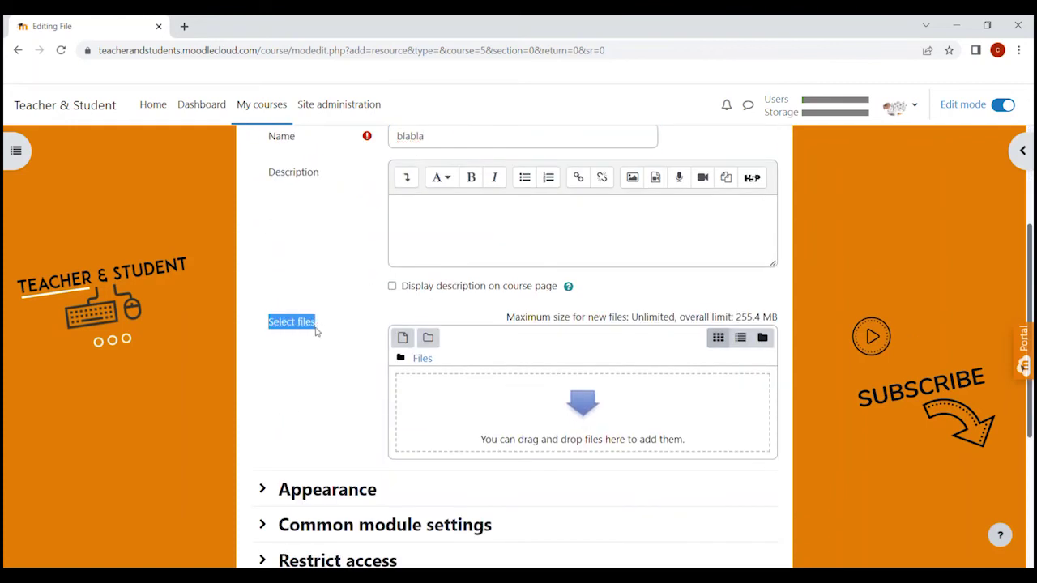
{"action": "left_click", "coordinate": [402, 341]}
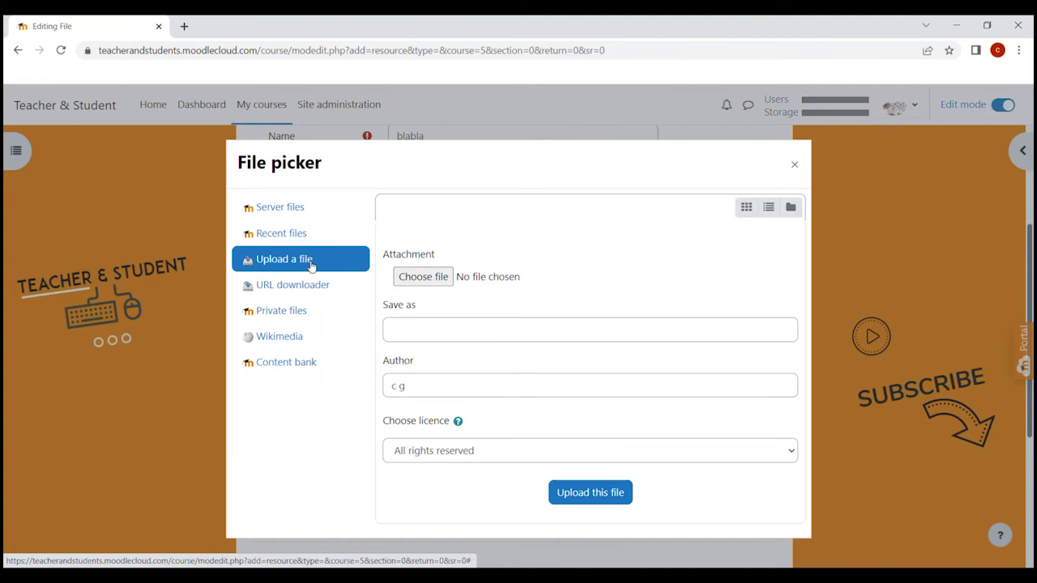
Step: Upload Word Teacher & Student from the Desktop into blabla and save back to the course
{"action": "left_click", "coordinate": [437, 278]}
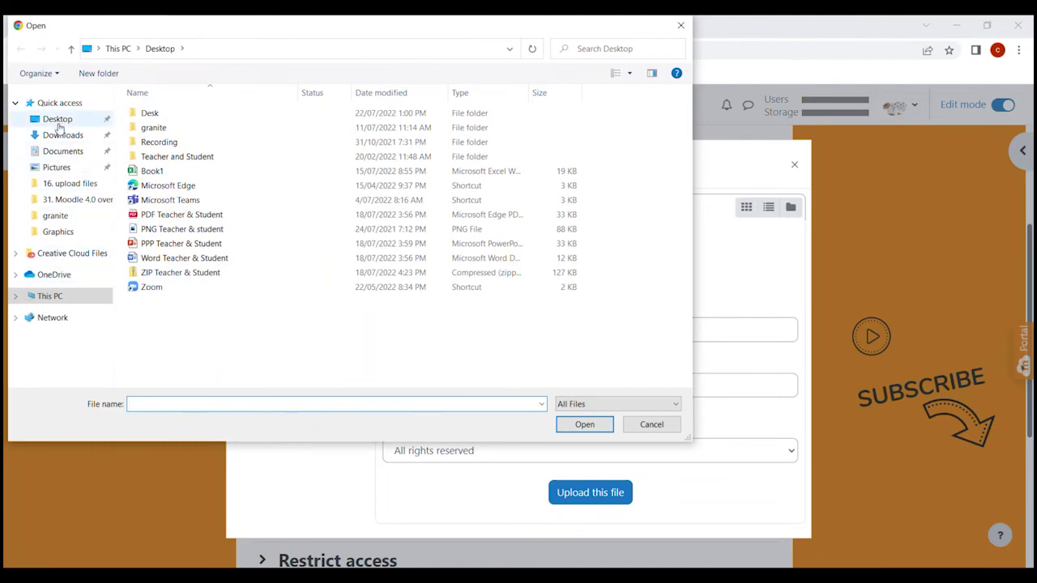
{"action": "left_click", "coordinate": [58, 123]}
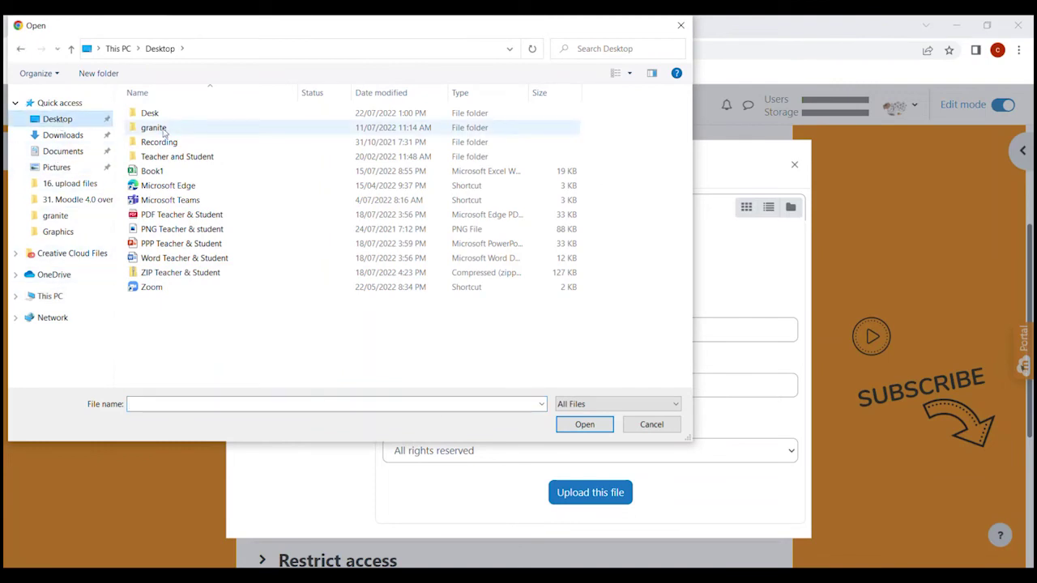
{"action": "left_click", "coordinate": [171, 259]}
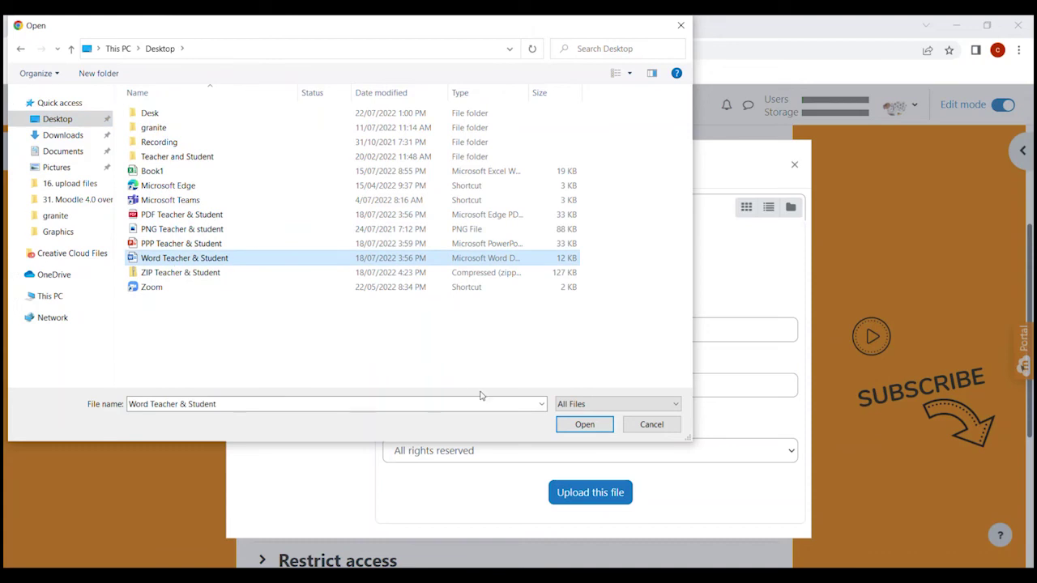
{"action": "left_click", "coordinate": [589, 427]}
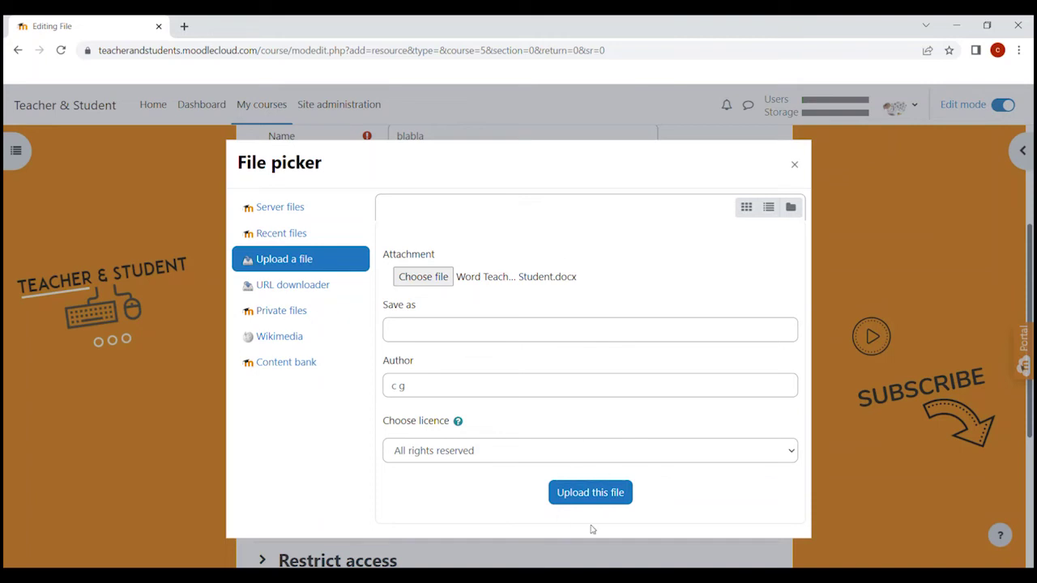
{"action": "left_click", "coordinate": [589, 496]}
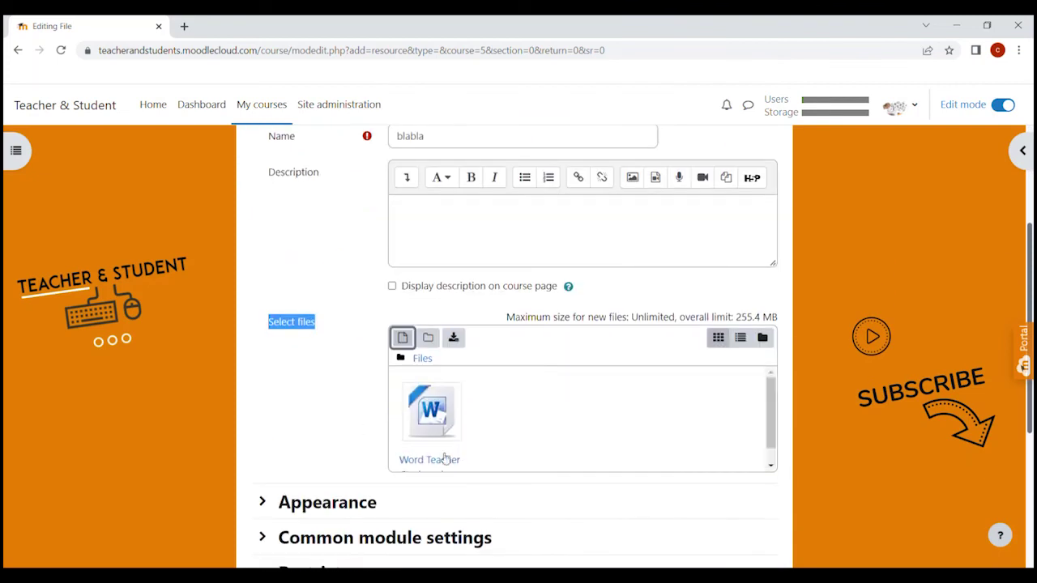
{"action": "scroll", "coordinate": [370, 352], "scroll_direction": "down", "scroll_amount": 5}
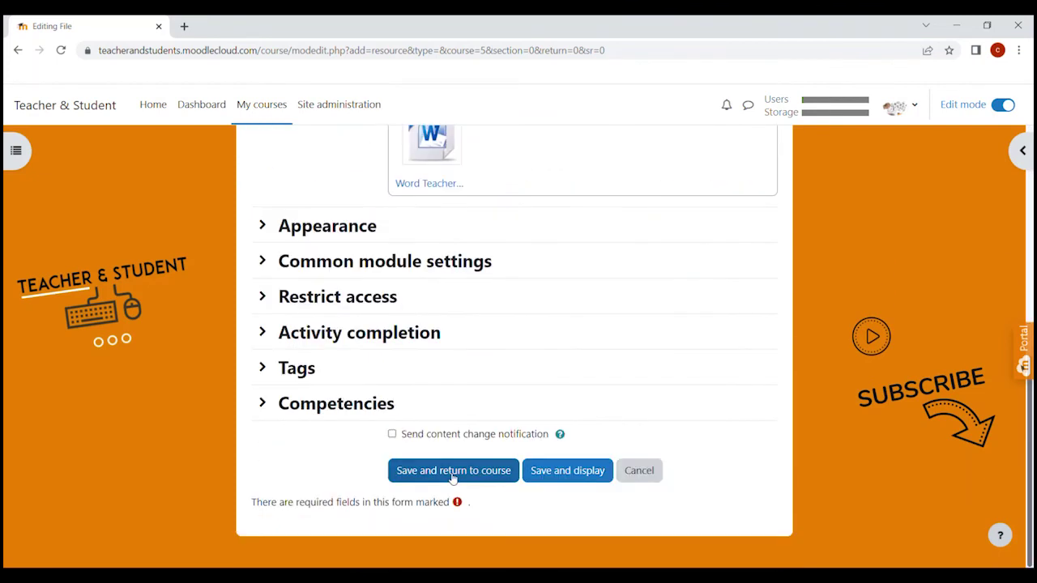
{"action": "left_click", "coordinate": [453, 476]}
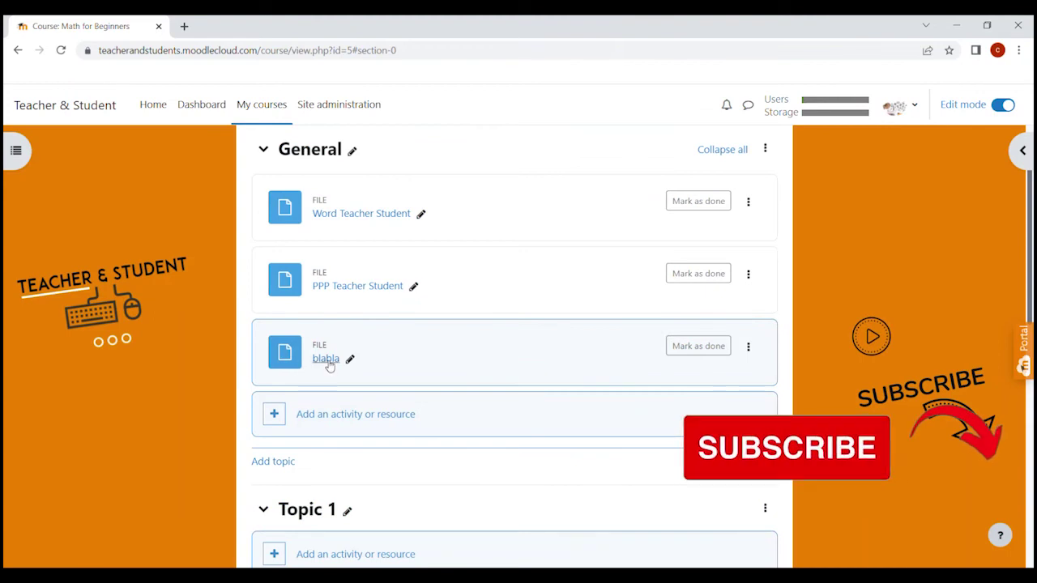
Step: Download blabla's Word document, then open blabla's Edit settings page
{"action": "left_click", "coordinate": [327, 359]}
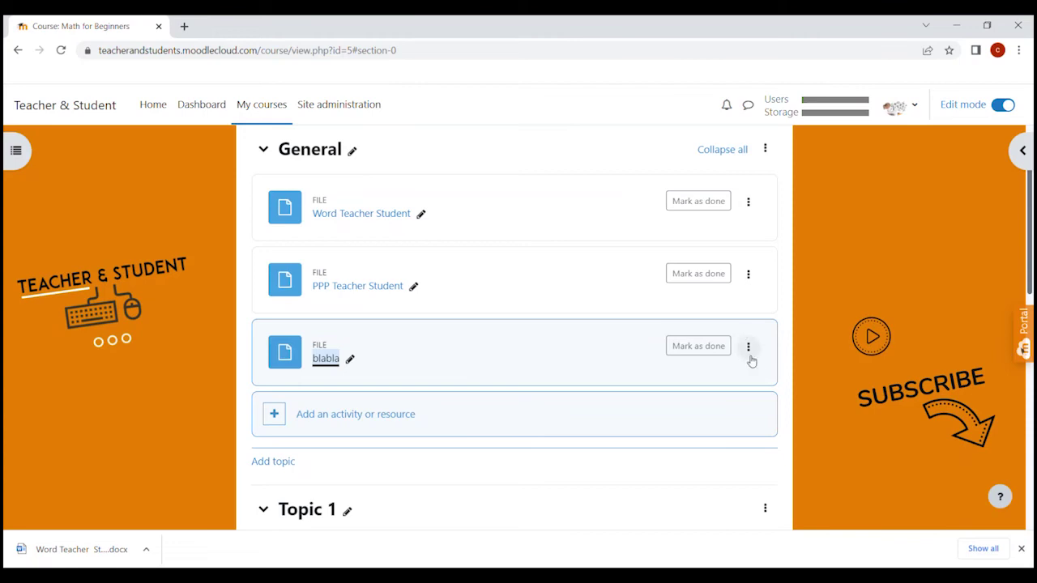
{"action": "left_click", "coordinate": [749, 348]}
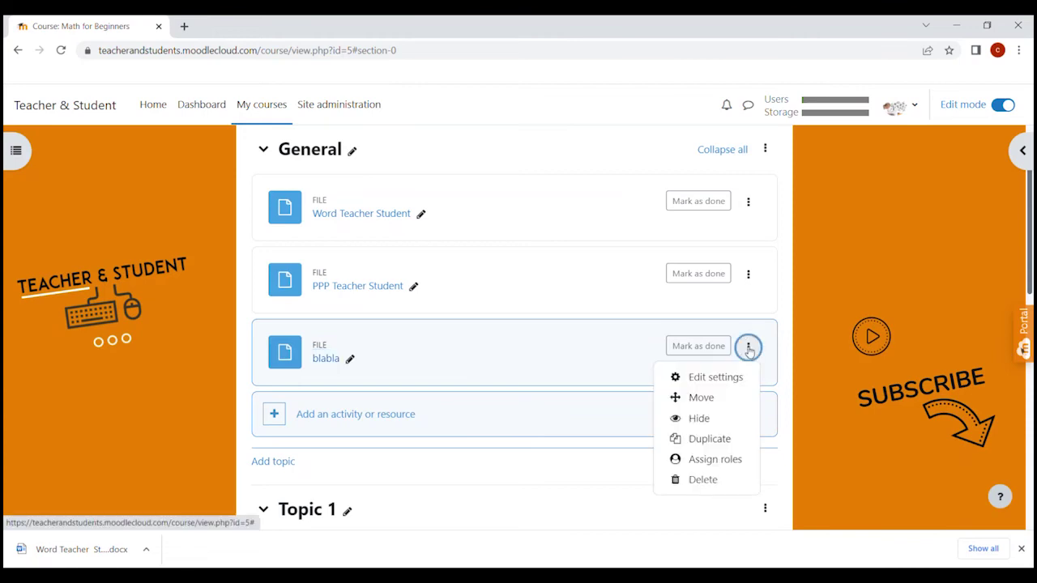
{"action": "left_click", "coordinate": [717, 378]}
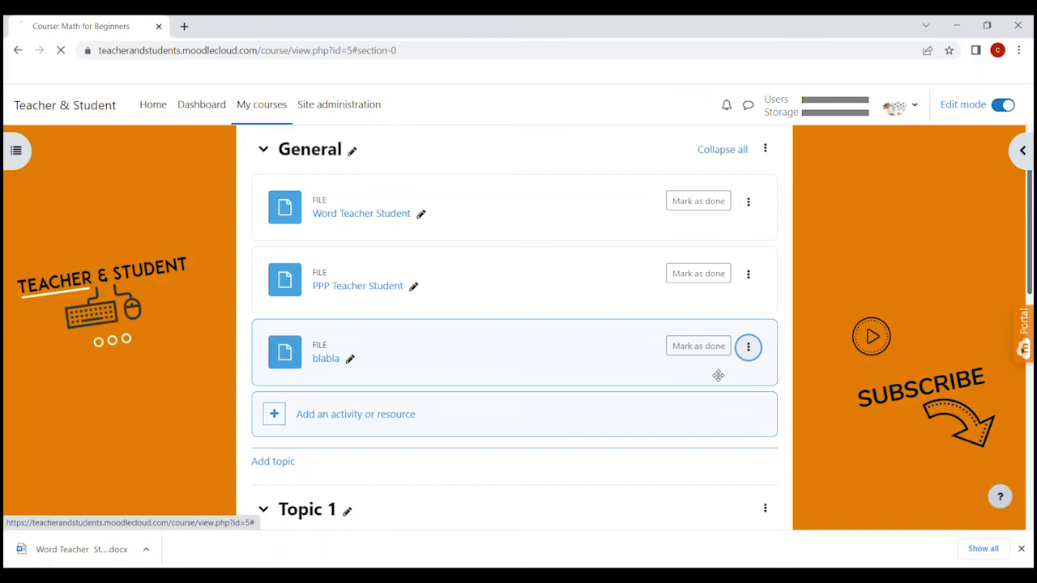
Step: Give blabla the description 'blabla' and enable Display description on course page
{"action": "scroll", "coordinate": [485, 300], "scroll_direction": "down", "scroll_amount": 1}
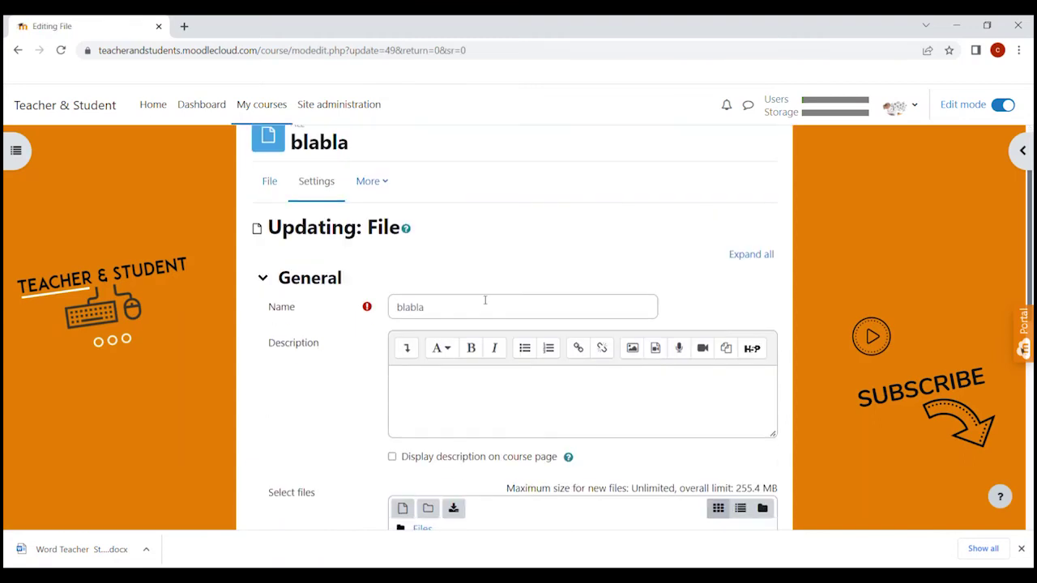
{"action": "double_click", "coordinate": [441, 307]}
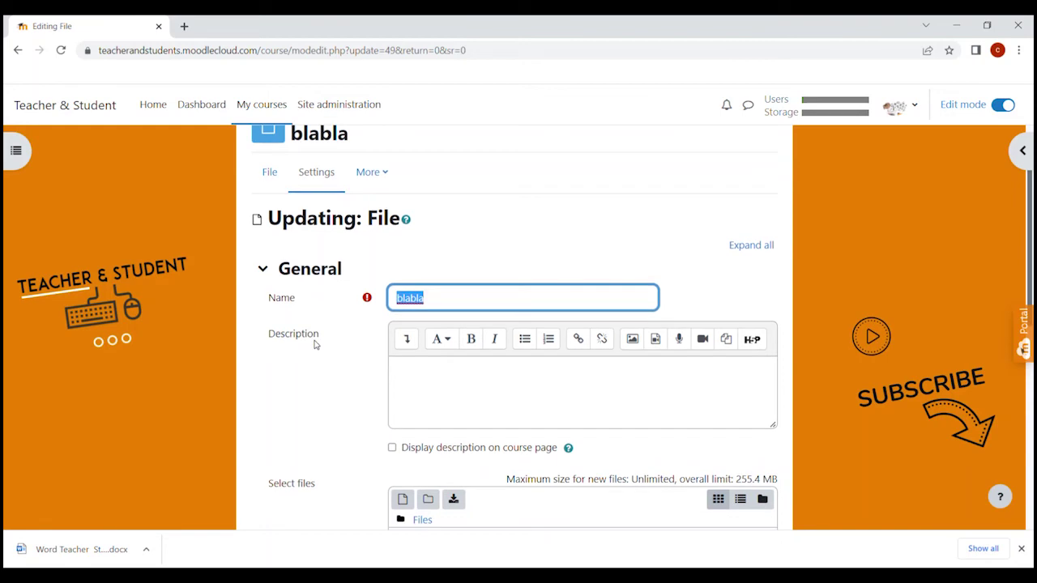
{"action": "scroll", "coordinate": [315, 344], "scroll_direction": "down", "scroll_amount": 2}
{"action": "left_click", "coordinate": [429, 253]}
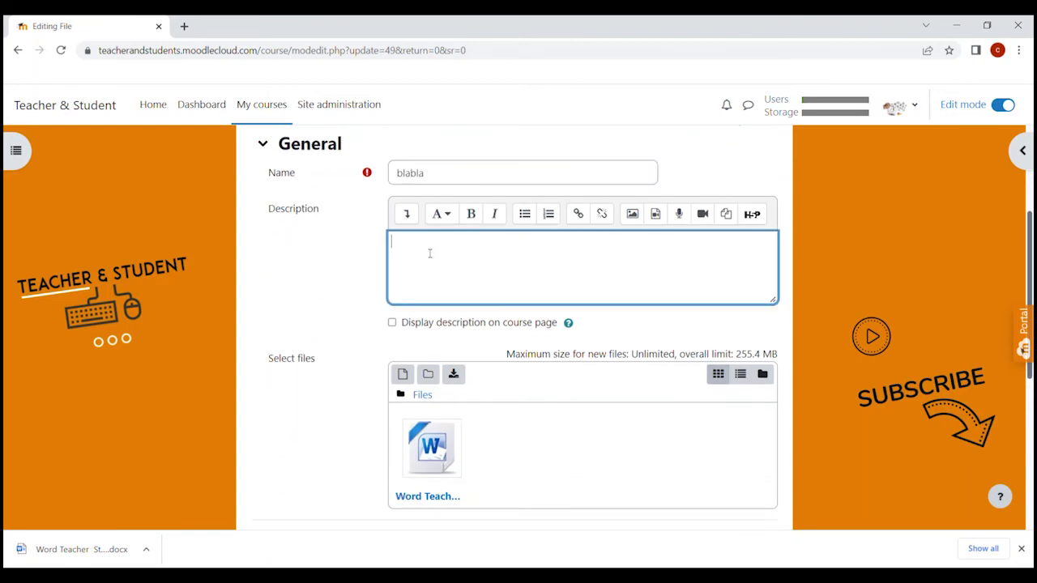
{"action": "type", "text": "blabla"}
{"action": "left_click_drag", "start_coordinate": [404, 326], "coordinate": [560, 333]}
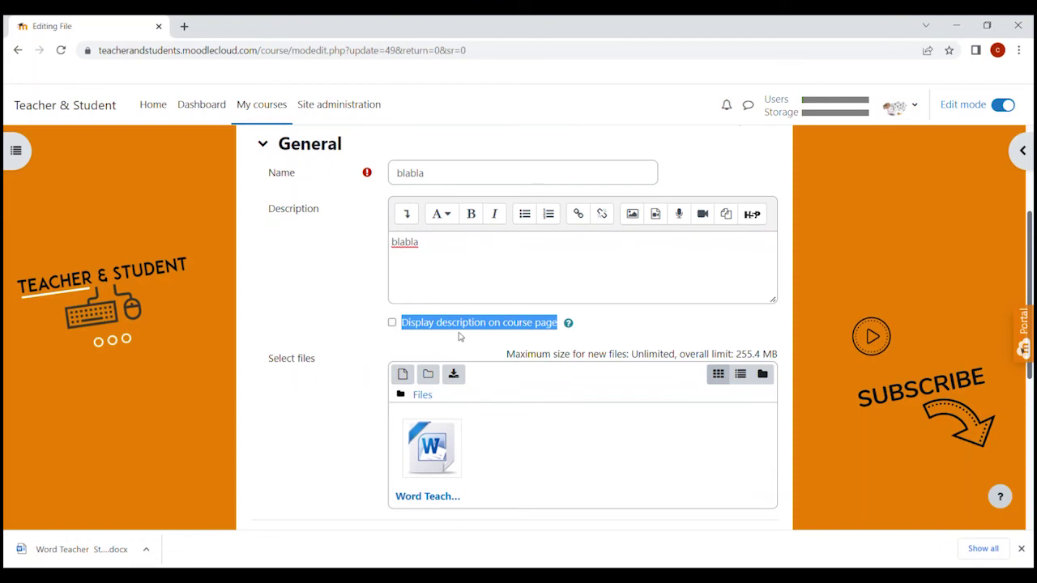
{"action": "left_click", "coordinate": [392, 323]}
{"action": "scroll", "coordinate": [351, 312], "scroll_direction": "down", "scroll_amount": 3}
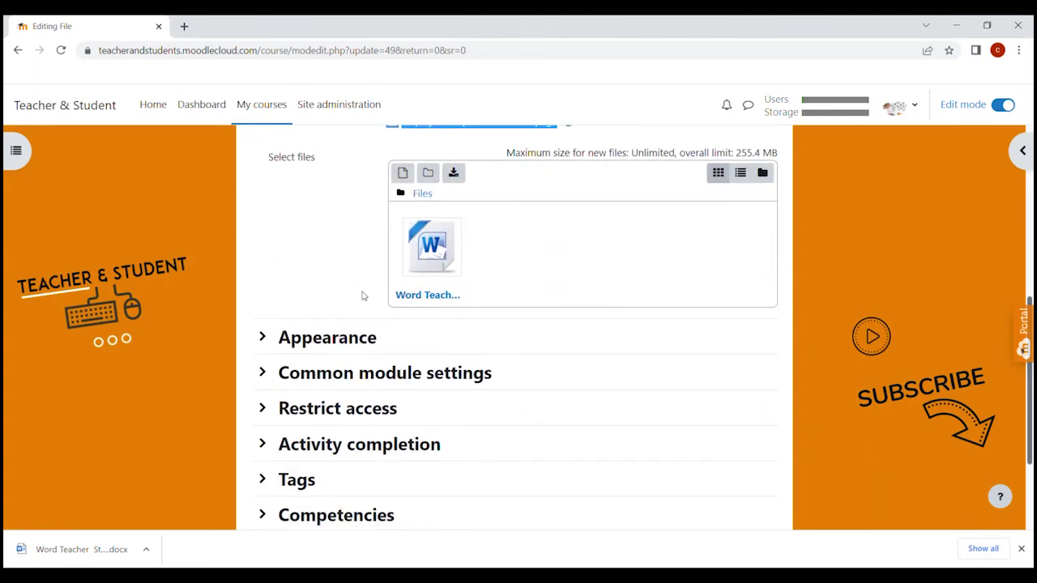
Step: Change blabla's Appearance Display option from Automatic to Embed
{"action": "left_click", "coordinate": [261, 337]}
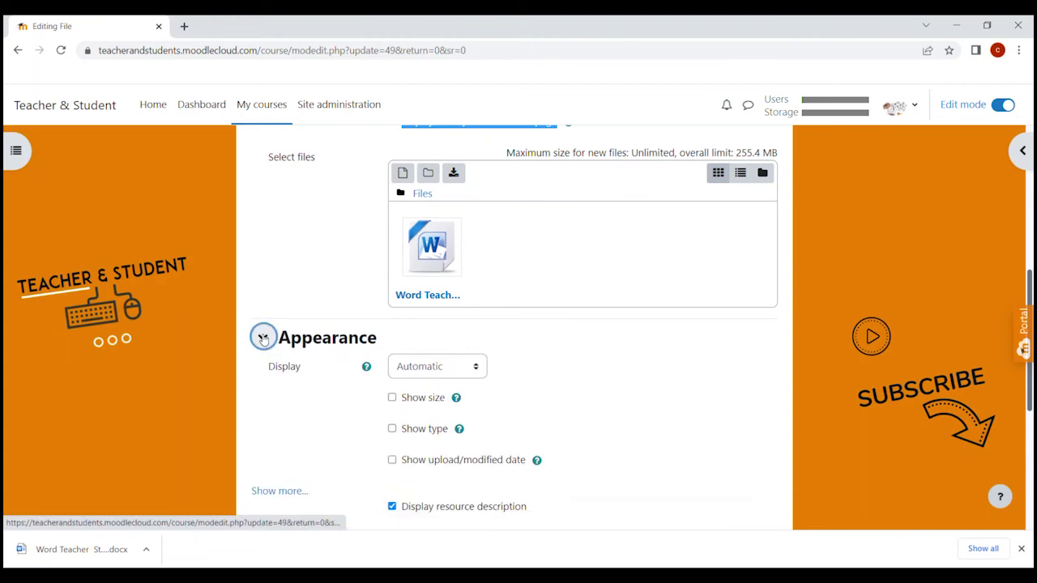
{"action": "scroll", "coordinate": [318, 375], "scroll_direction": "down", "scroll_amount": 2}
{"action": "left_click_drag", "start_coordinate": [271, 235], "coordinate": [307, 242]}
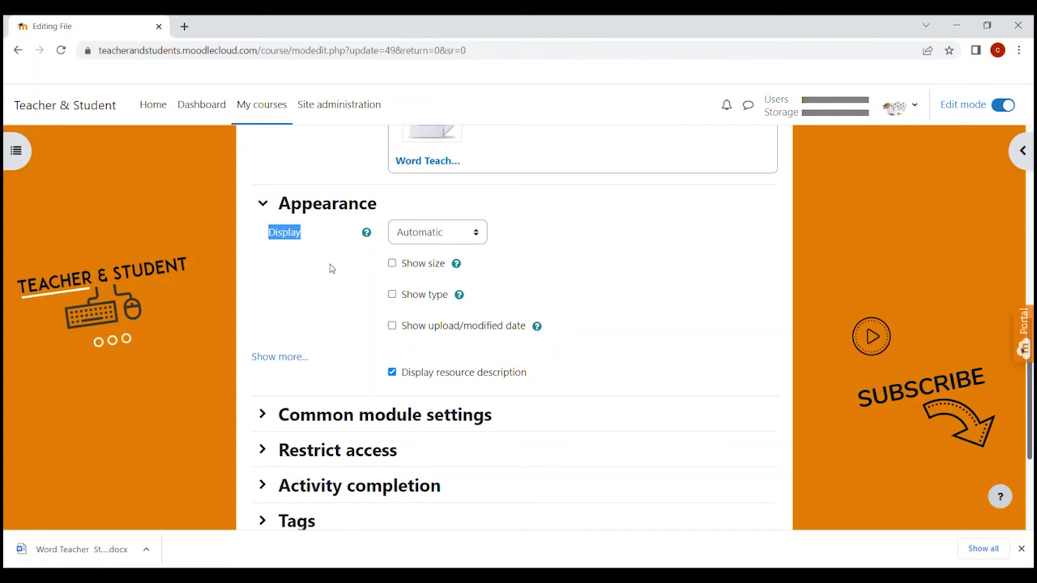
{"action": "left_click", "coordinate": [481, 235]}
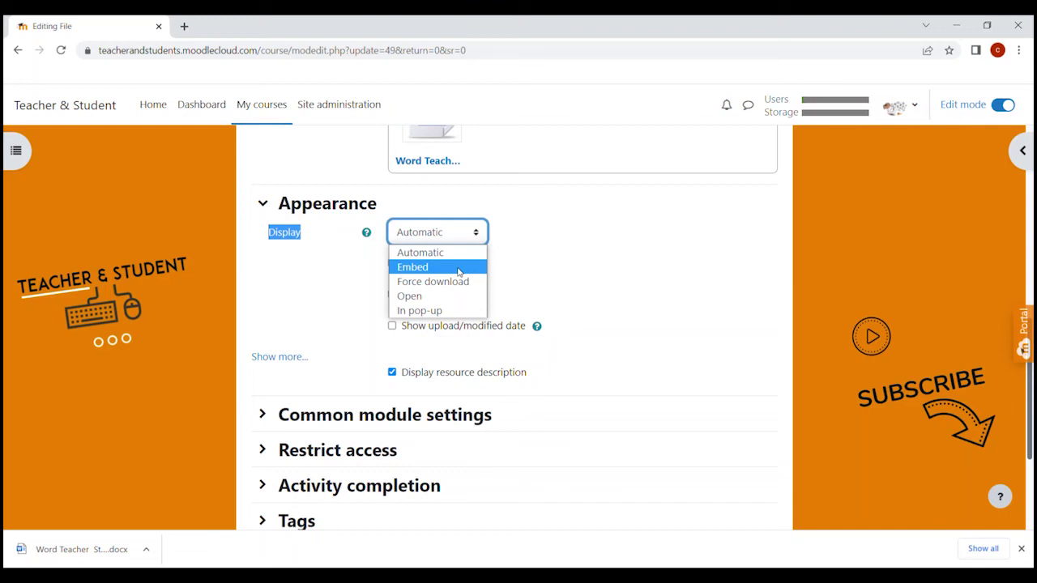
{"action": "left_click", "coordinate": [459, 269]}
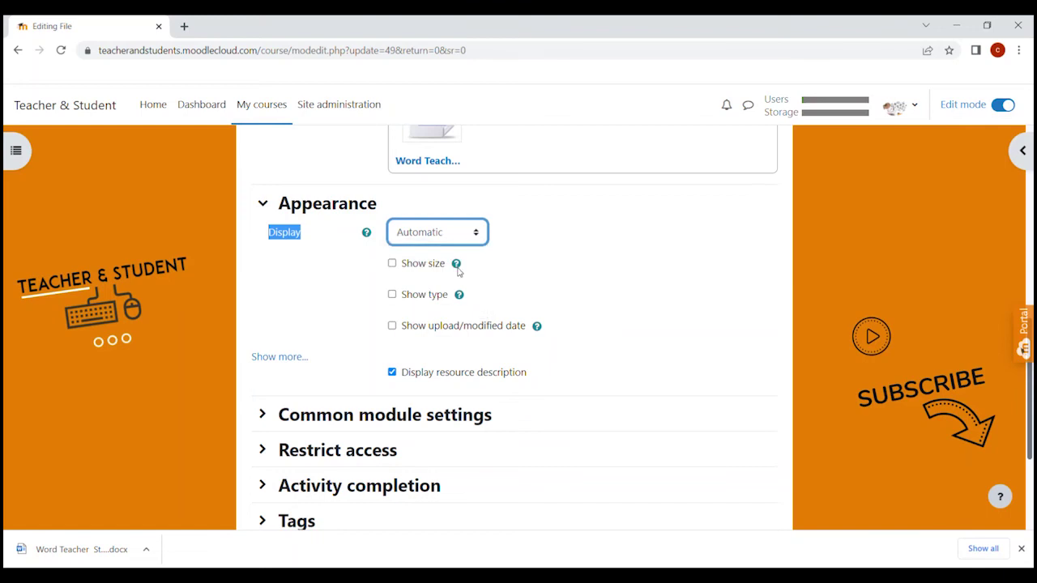
{"action": "left_click", "coordinate": [676, 263]}
{"action": "scroll", "coordinate": [655, 293], "scroll_direction": "down", "scroll_amount": 3}
Step: Save blabla with Save and display, then review its description and embedded file area
{"action": "left_click", "coordinate": [570, 434]}
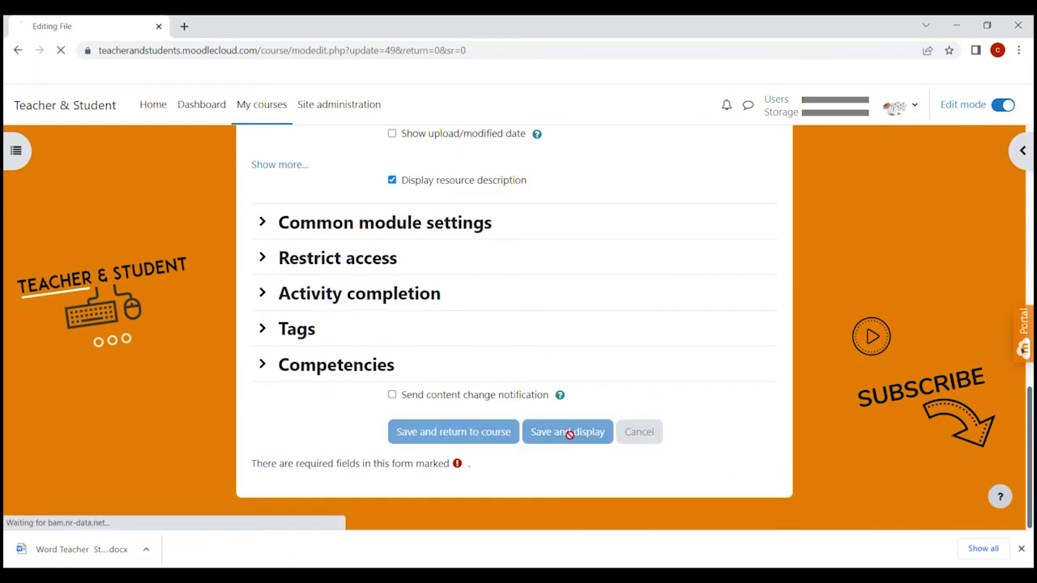
{"action": "scroll", "coordinate": [576, 417], "scroll_direction": "down", "scroll_amount": 3}
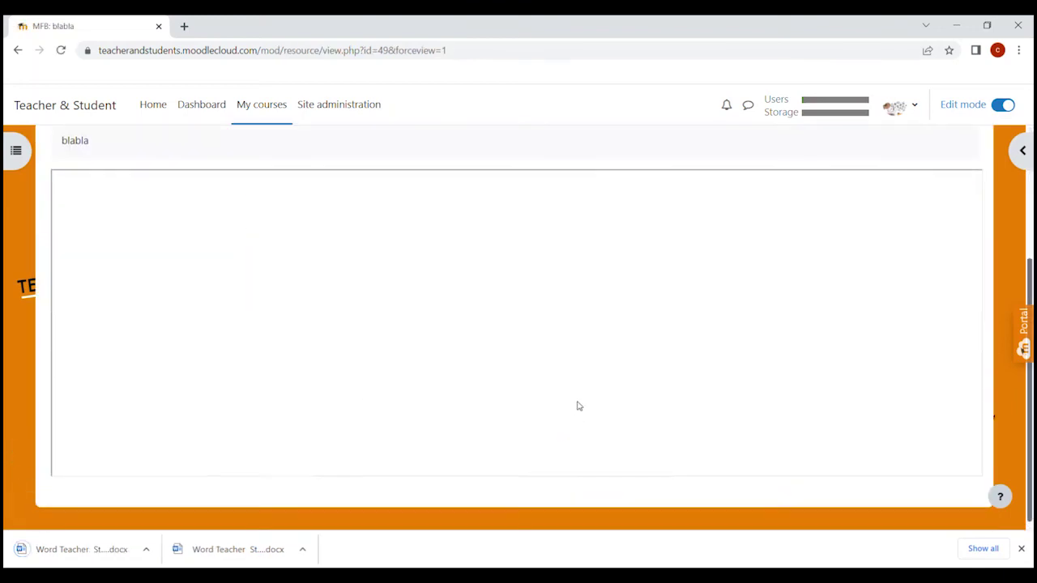
{"action": "scroll", "coordinate": [457, 308], "scroll_direction": "up", "scroll_amount": 3}
{"action": "scroll", "coordinate": [457, 308], "scroll_direction": "down", "scroll_amount": 3}
{"action": "scroll", "coordinate": [486, 312], "scroll_direction": "up", "scroll_amount": 3}
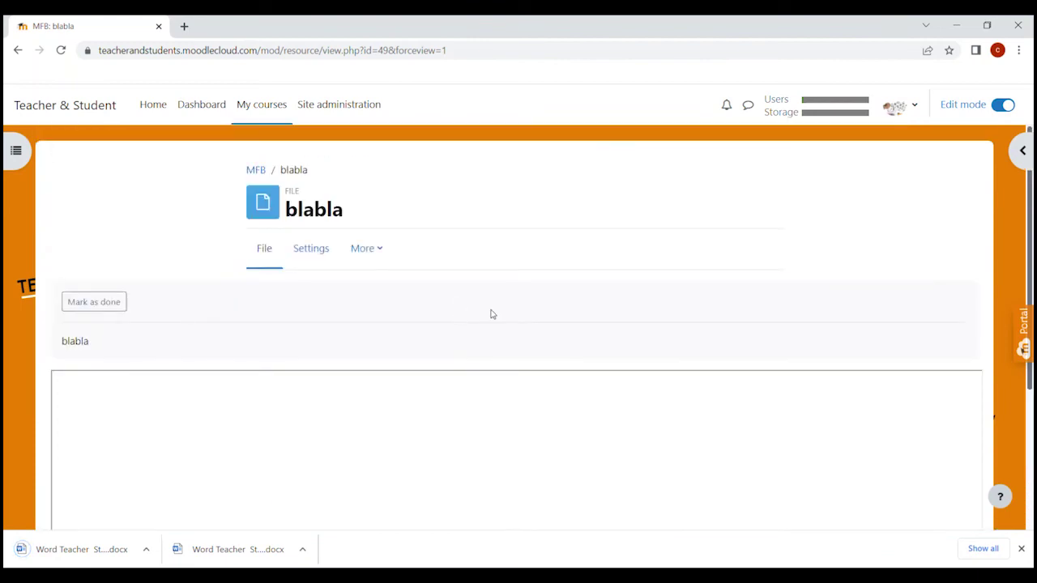
{"action": "scroll", "coordinate": [250, 429], "scroll_direction": "down", "scroll_amount": 1}
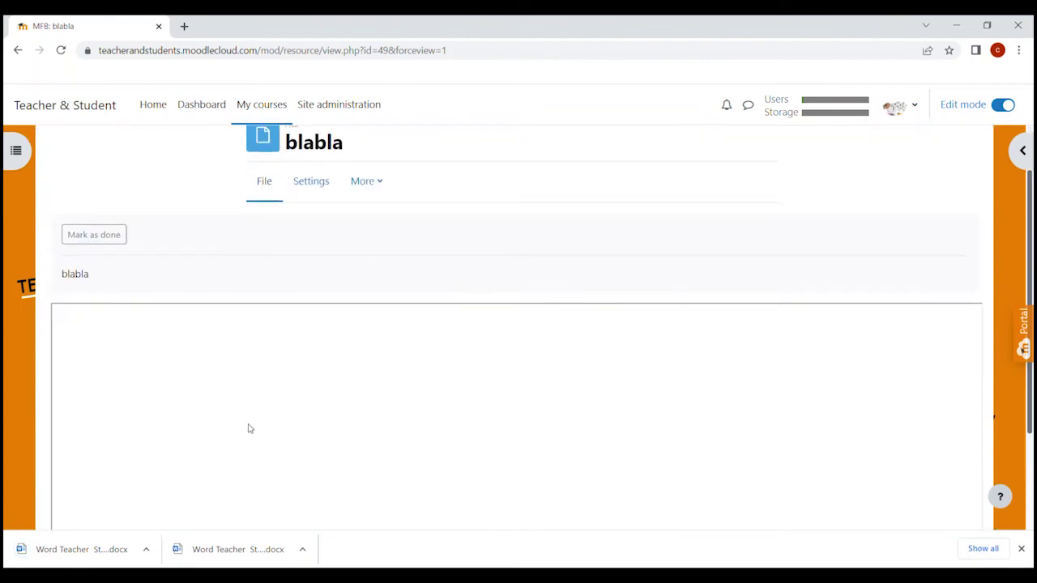
{"action": "scroll", "coordinate": [249, 429], "scroll_direction": "up", "scroll_amount": 1}
Step: Return to Math for Beginners via the MFB breadcrumb and narrow the browser window
{"action": "left_click", "coordinate": [256, 172]}
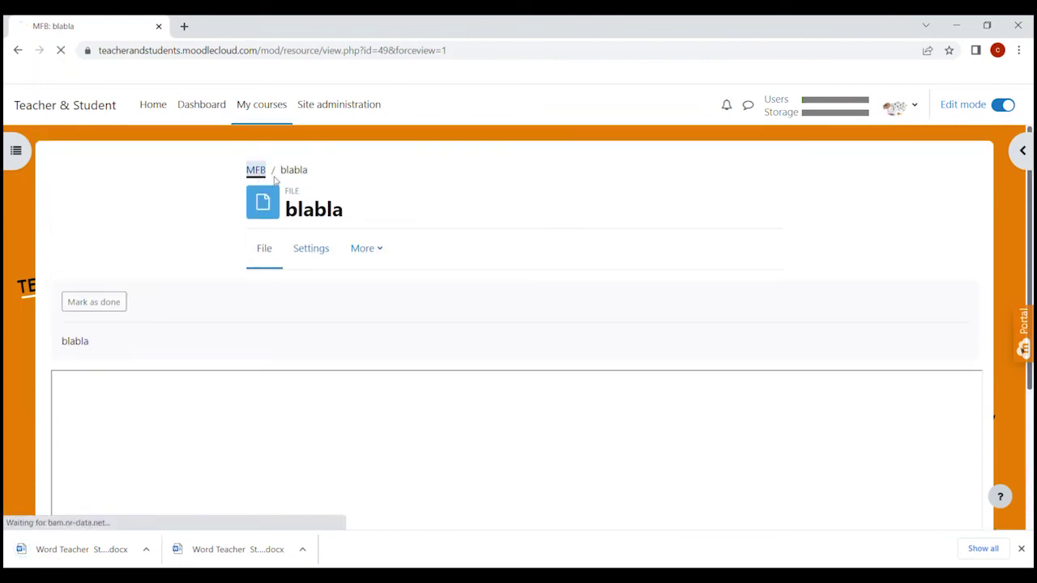
{"action": "left_click_drag", "start_coordinate": [1034, 168], "coordinate": [296, 440]}
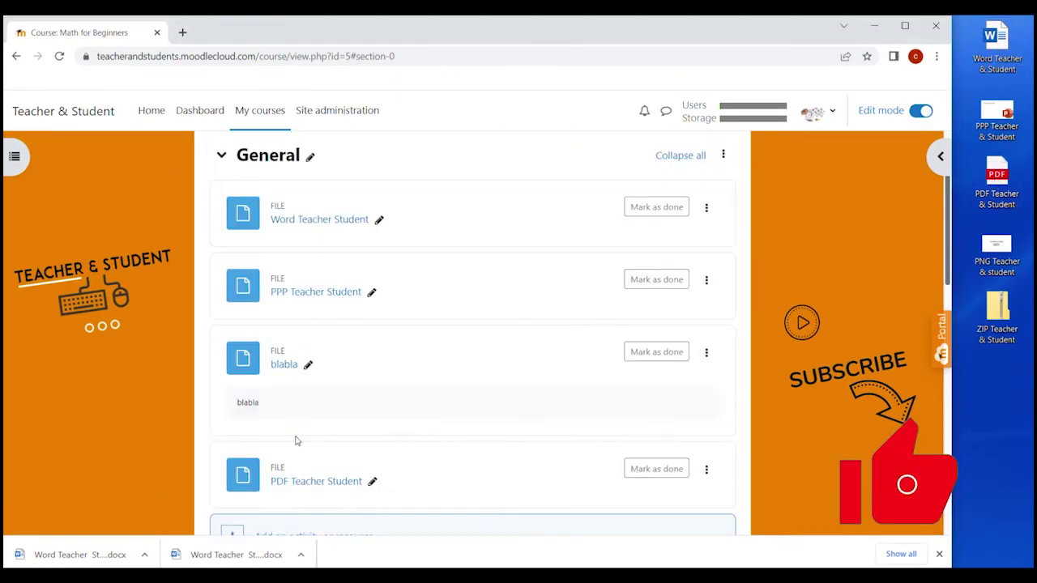
{"action": "scroll", "coordinate": [296, 440], "scroll_direction": "down", "scroll_amount": 2}
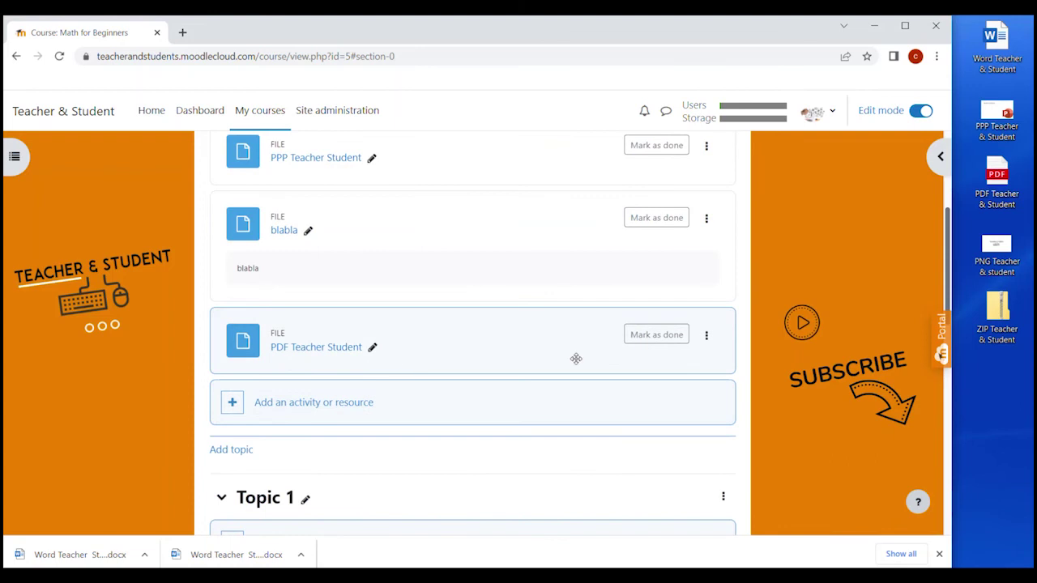
Step: Set the PDF Teacher Student file's Display to Embed and save back to the course
{"action": "left_click", "coordinate": [706, 335]}
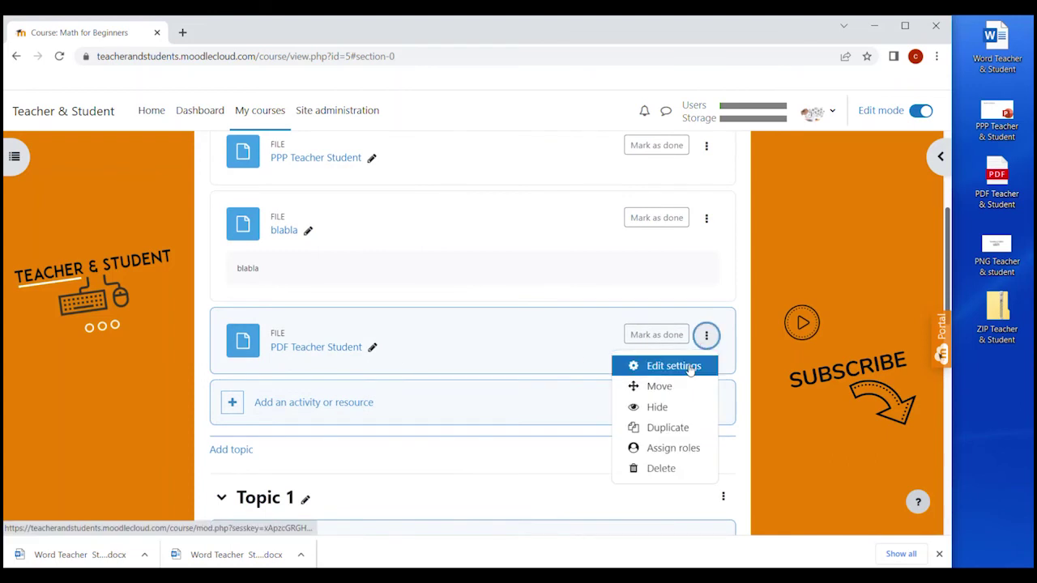
{"action": "left_click", "coordinate": [690, 370]}
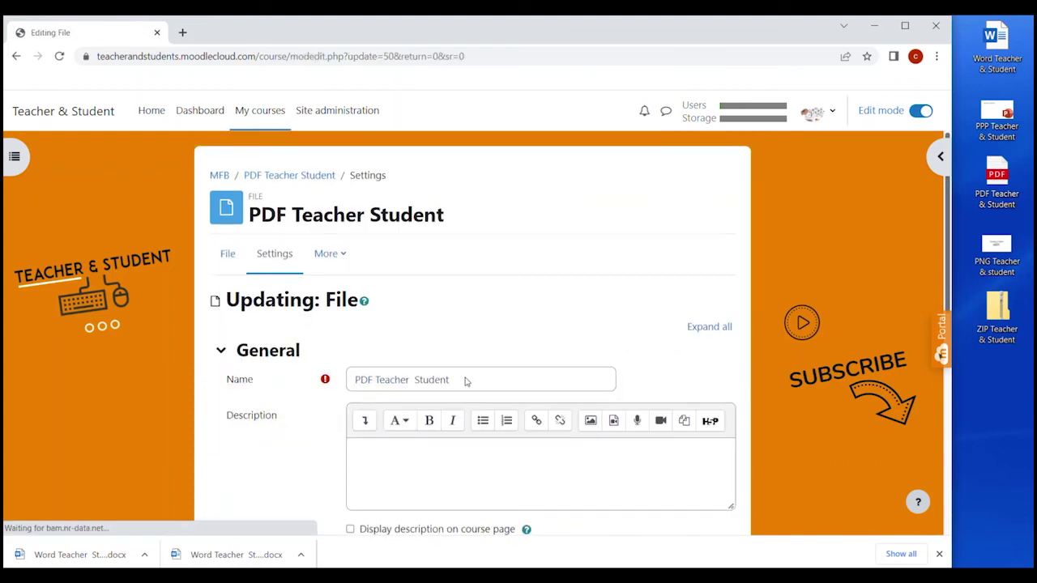
{"action": "scroll", "coordinate": [315, 341], "scroll_direction": "down", "scroll_amount": 5}
{"action": "left_click", "coordinate": [220, 341]}
{"action": "scroll", "coordinate": [444, 243], "scroll_direction": "down", "scroll_amount": 2}
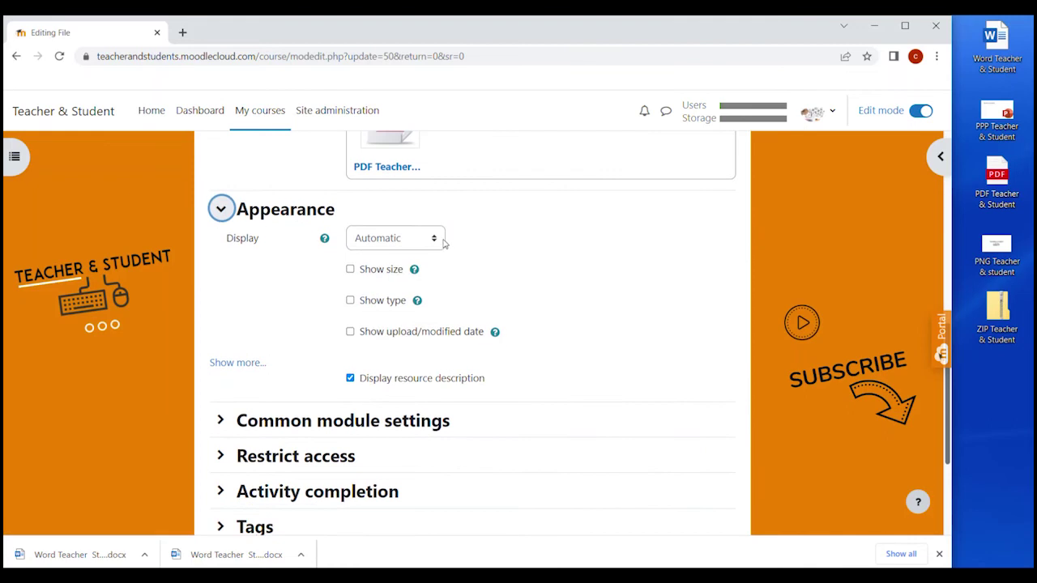
{"action": "left_click", "coordinate": [395, 238]}
{"action": "left_click", "coordinate": [405, 273]}
{"action": "scroll", "coordinate": [536, 403], "scroll_direction": "down", "scroll_amount": 2}
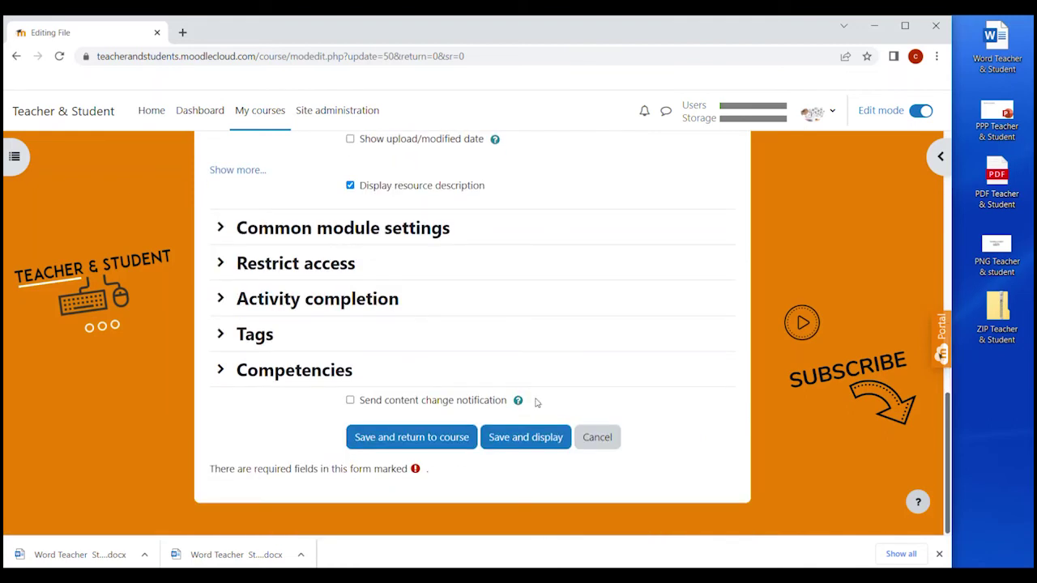
{"action": "left_click", "coordinate": [412, 437]}
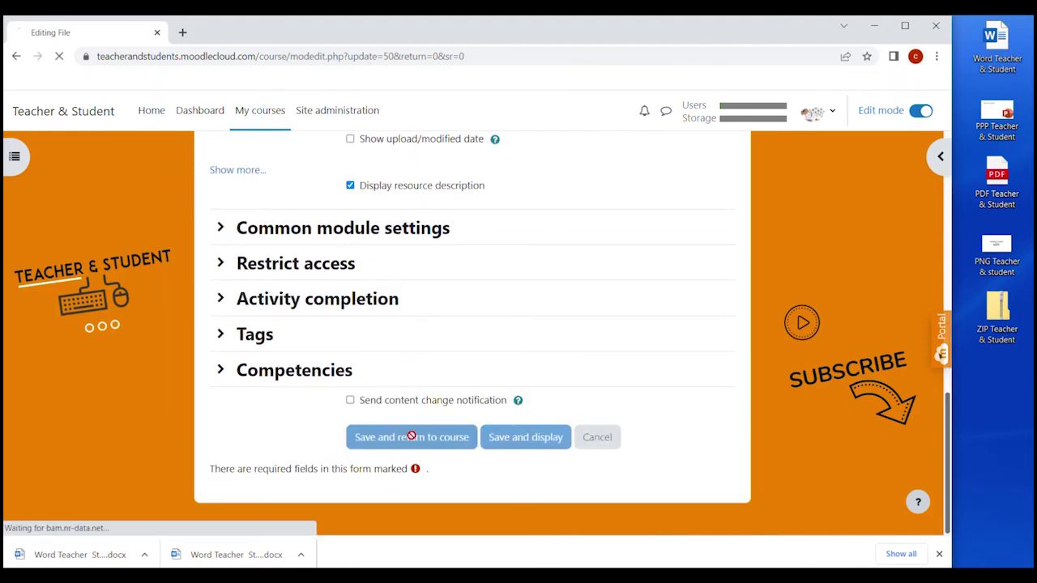
{"action": "scroll", "coordinate": [567, 376], "scroll_direction": "down", "scroll_amount": 4}
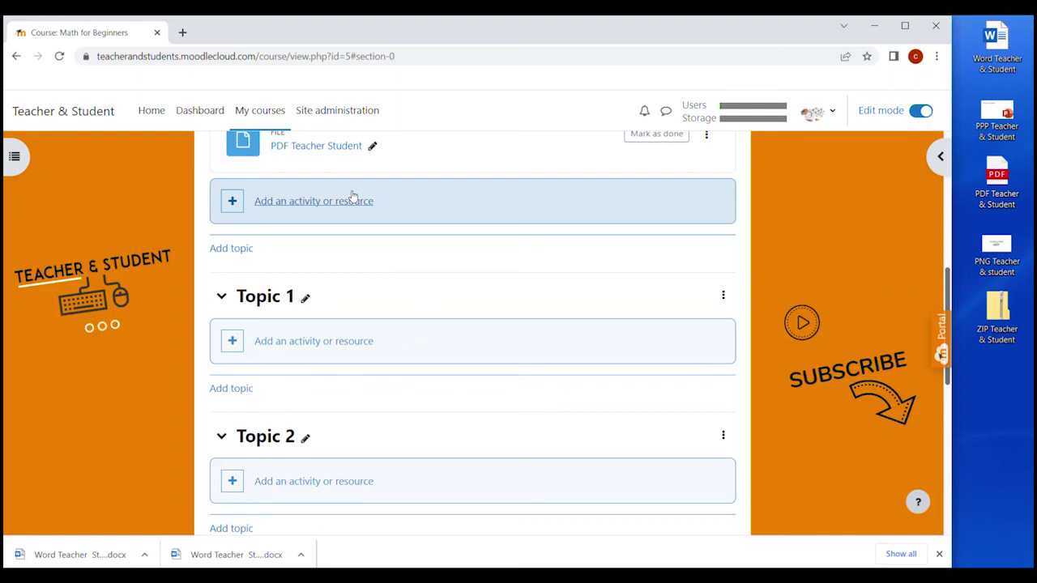
Step: Open PDF Teacher Student and scroll through its embedded one-page PDF viewer
{"action": "scroll", "coordinate": [336, 148], "scroll_direction": "up", "scroll_amount": 2}
{"action": "left_click", "coordinate": [298, 281]}
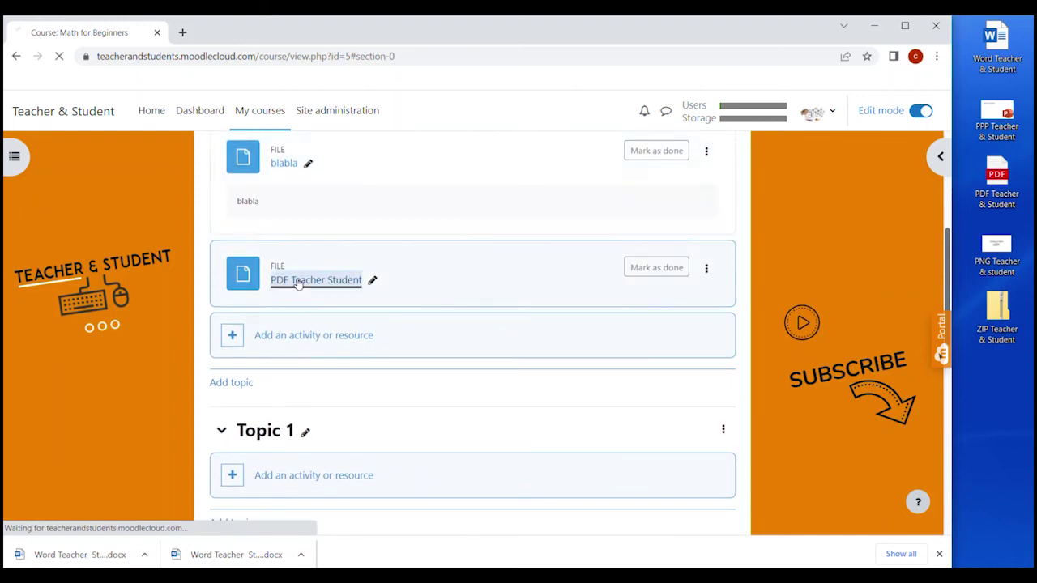
{"action": "scroll", "coordinate": [865, 302], "scroll_direction": "down", "scroll_amount": 2}
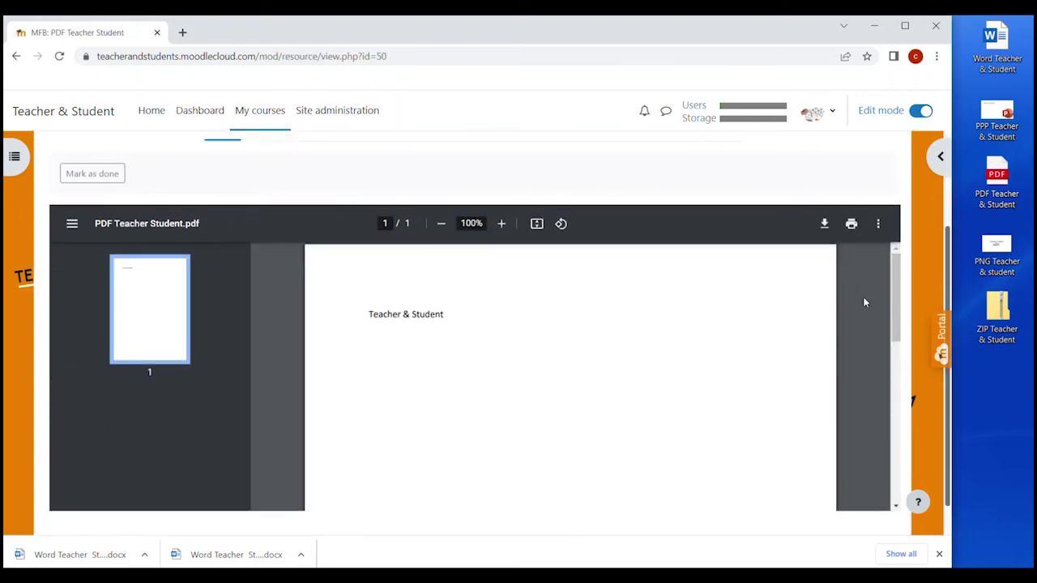
{"action": "scroll", "coordinate": [651, 322], "scroll_direction": "down", "scroll_amount": 3}
{"action": "scroll", "coordinate": [651, 322], "scroll_direction": "up", "scroll_amount": 2}
{"action": "scroll", "coordinate": [651, 322], "scroll_direction": "down", "scroll_amount": 1}
{"action": "scroll", "coordinate": [650, 322], "scroll_direction": "up", "scroll_amount": 1}
{"action": "scroll", "coordinate": [651, 177], "scroll_direction": "up", "scroll_amount": 2}
{"action": "left_click", "coordinate": [277, 257]}
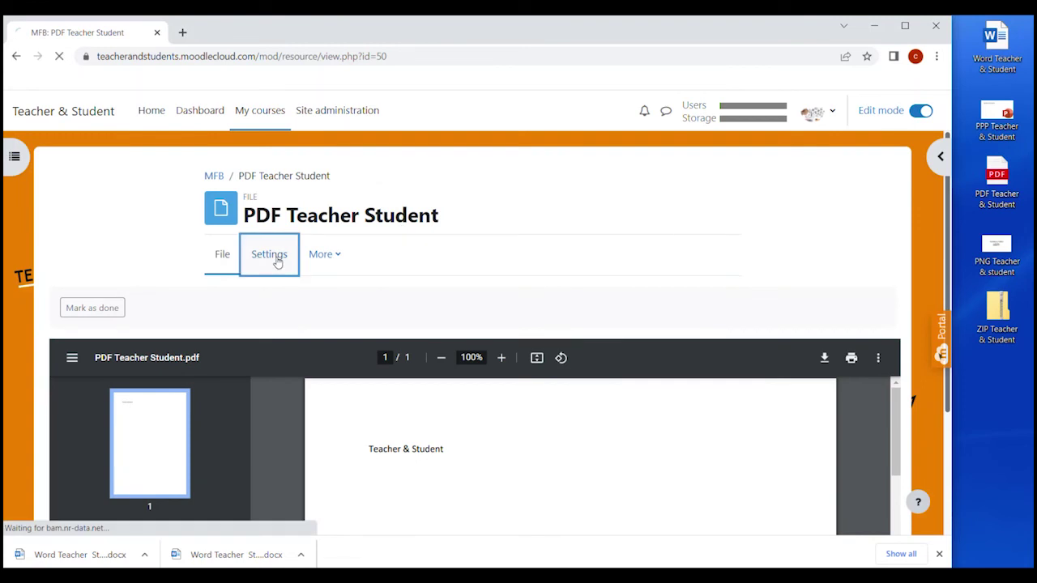
Step: Reveal the PDF file's Appearance options and expand the Display dropdown, currently set to Embed
{"action": "scroll", "coordinate": [265, 338], "scroll_direction": "down", "scroll_amount": 6}
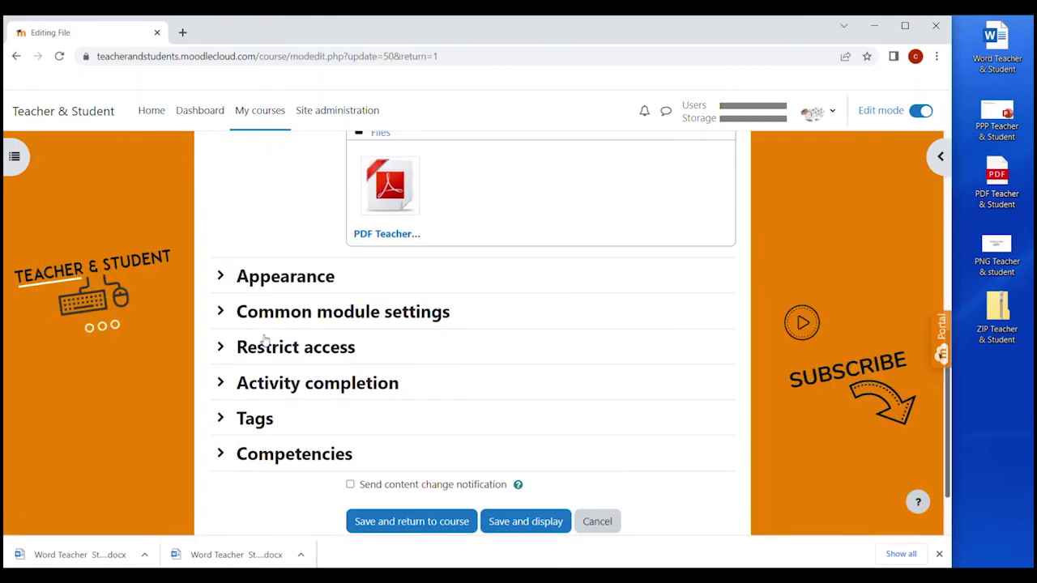
{"action": "left_click", "coordinate": [220, 276]}
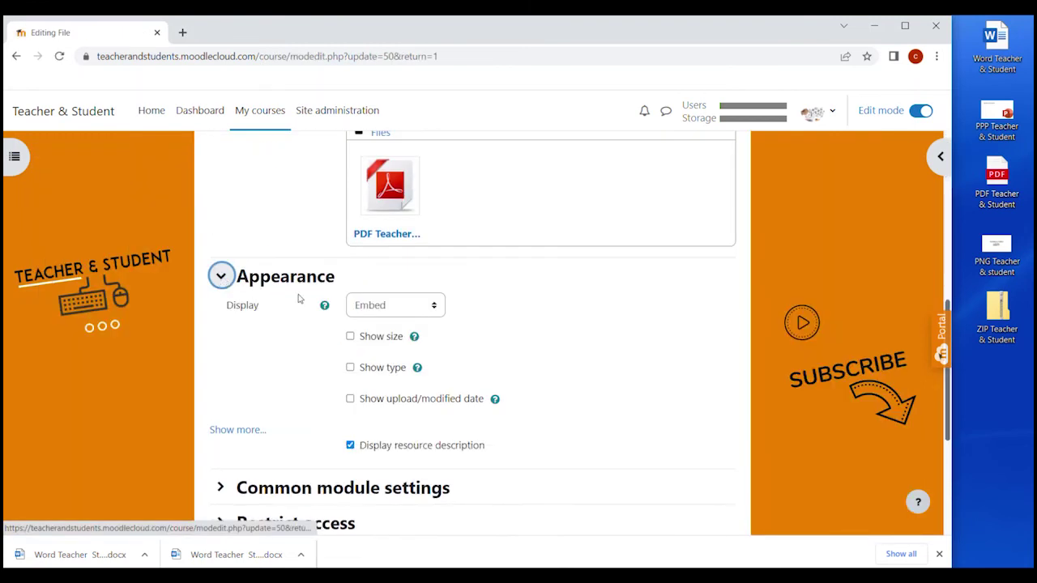
{"action": "left_click", "coordinate": [431, 313]}
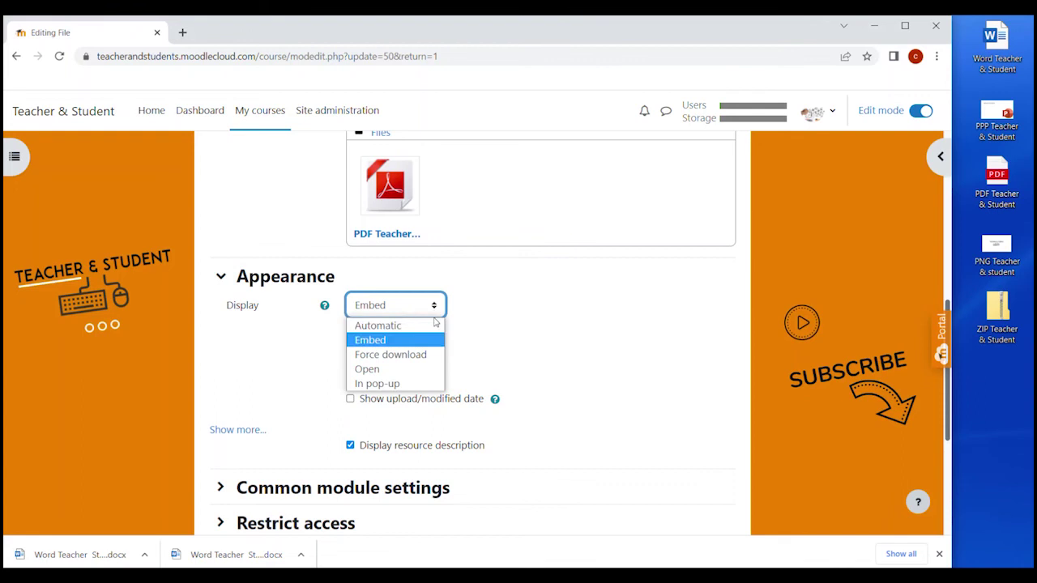
Step: Set the PDF to display In pop-up, showing size, type and upload/modified date, and save
{"action": "left_click", "coordinate": [413, 386]}
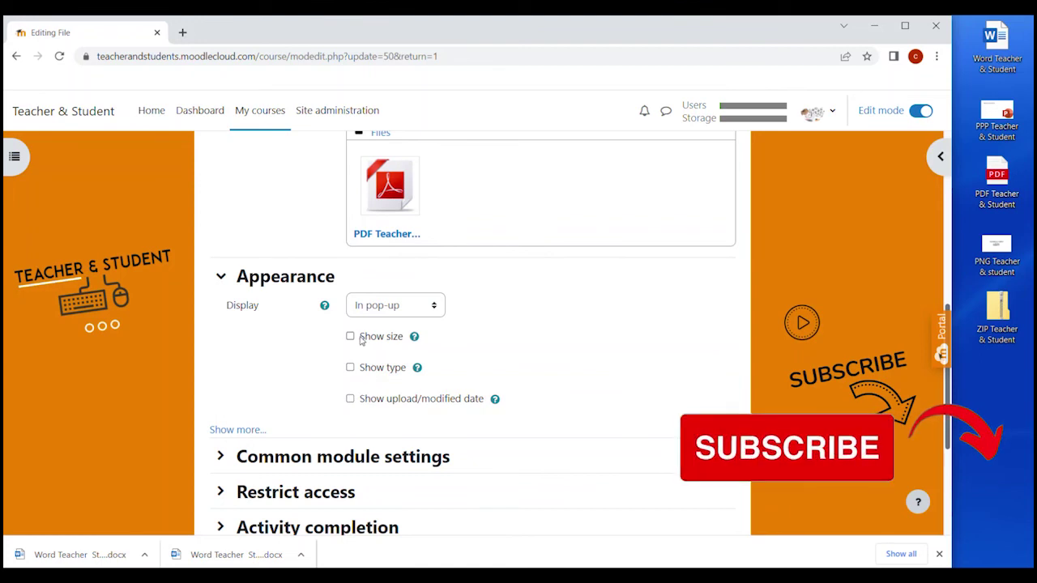
{"action": "left_click_drag", "start_coordinate": [361, 340], "coordinate": [404, 339]}
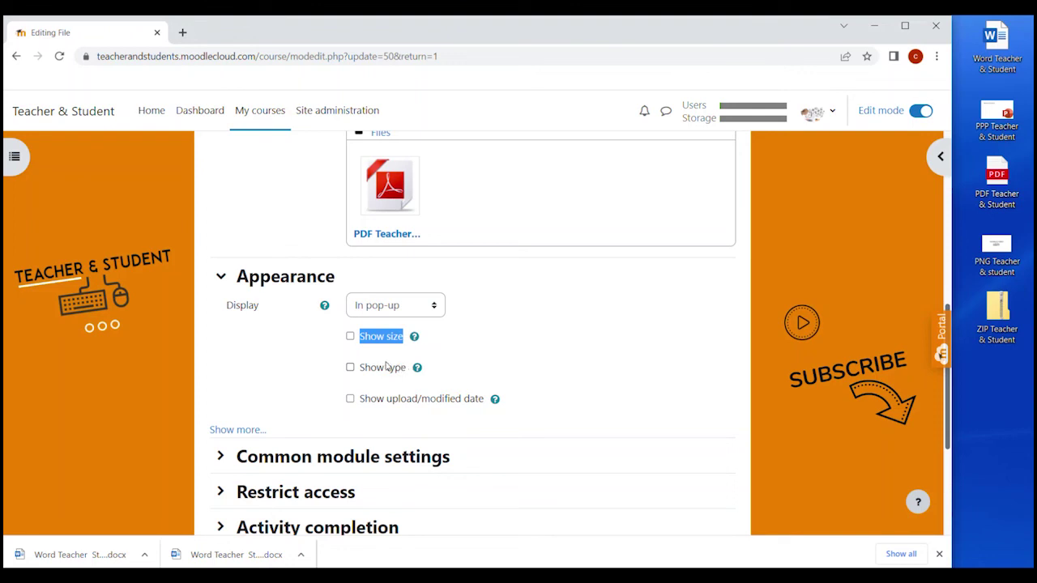
{"action": "left_click", "coordinate": [350, 337]}
{"action": "left_click", "coordinate": [350, 367]}
{"action": "left_click", "coordinate": [350, 399]}
{"action": "scroll", "coordinate": [523, 329], "scroll_direction": "down", "scroll_amount": 3}
{"action": "left_click", "coordinate": [426, 437]}
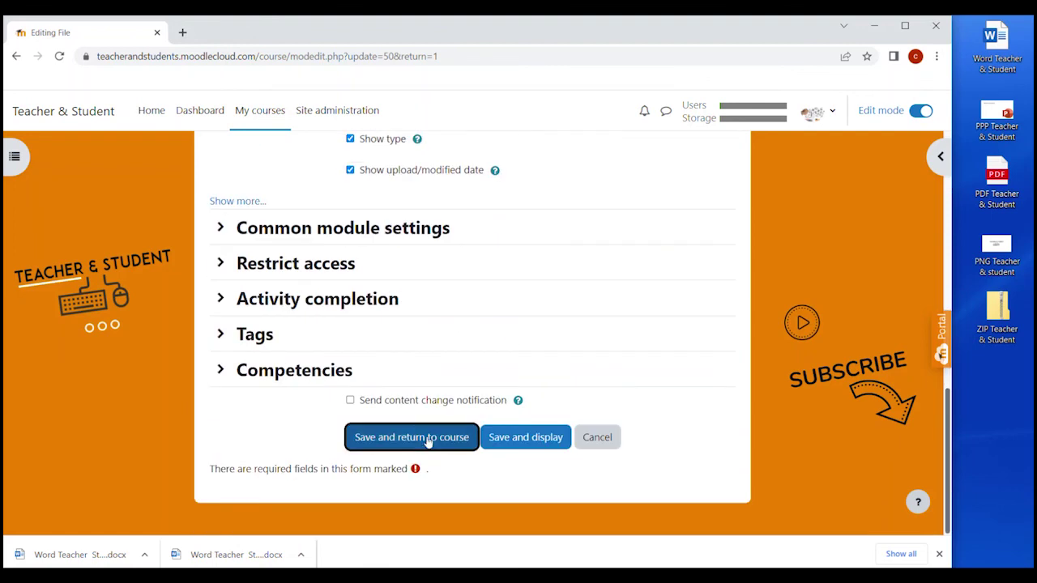
Step: Scroll to PDF Teacher Student, now listed as a 32.6 KB PDF document uploaded 22/07/22, 13:54
{"action": "scroll", "coordinate": [387, 295], "scroll_direction": "down", "scroll_amount": 3}
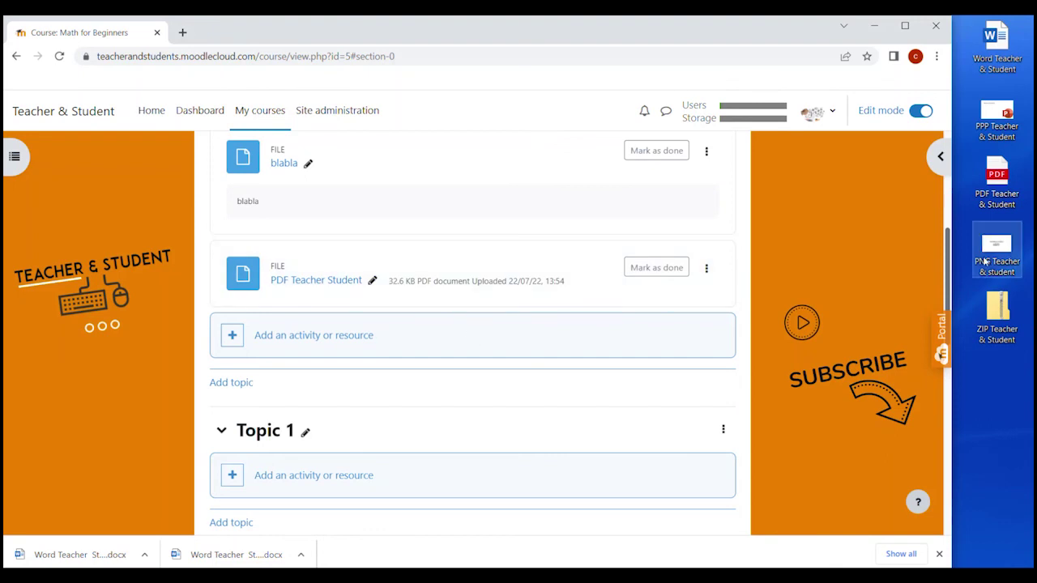
Step: Drop the PNG Teacher & student image into the General section as media shown on the course page
{"action": "left_click_drag", "start_coordinate": [993, 255], "coordinate": [293, 317]}
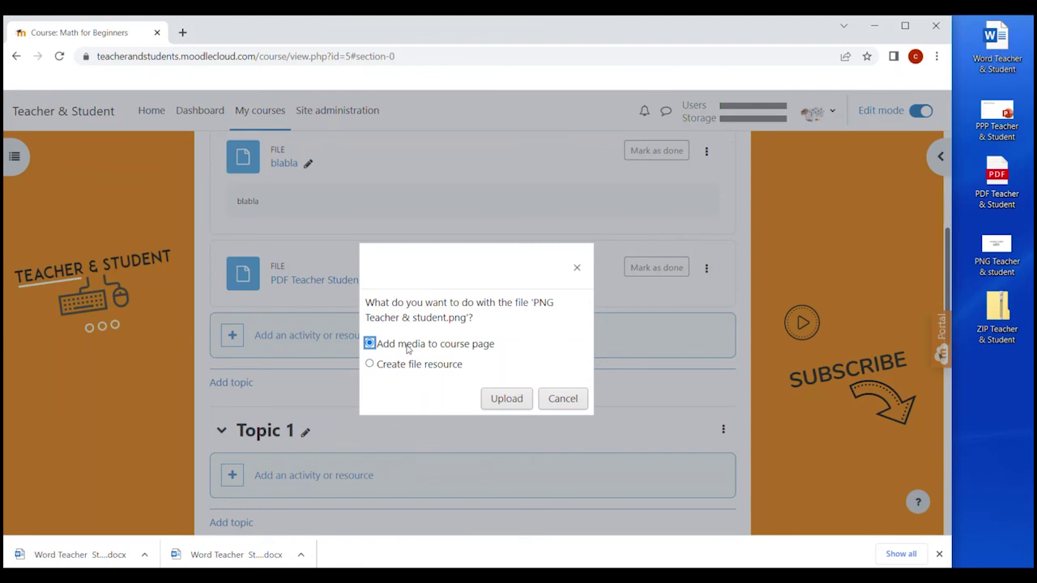
{"action": "left_click", "coordinate": [521, 403]}
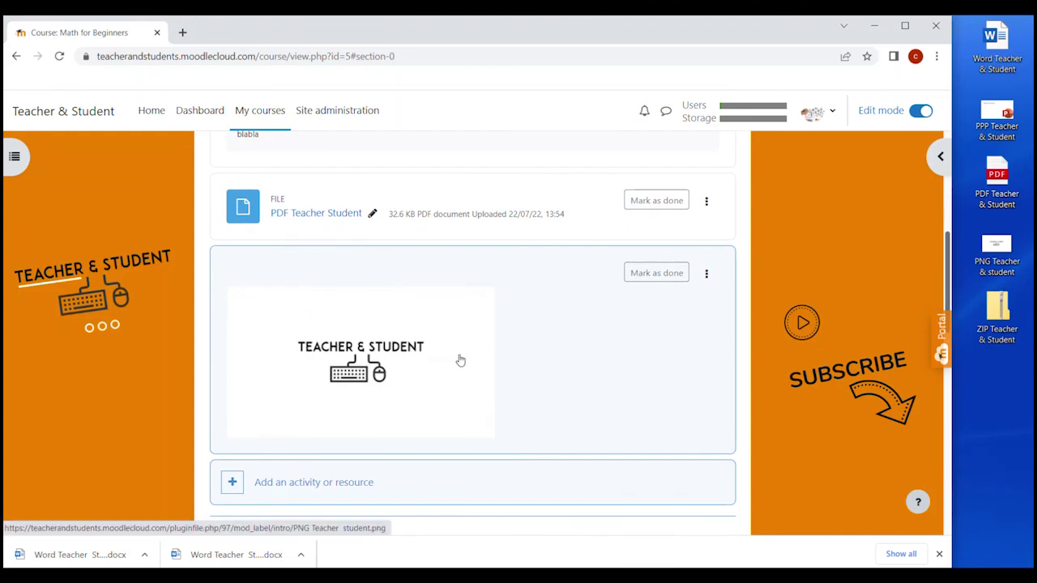
{"action": "scroll", "coordinate": [461, 360], "scroll_direction": "down", "scroll_amount": 1}
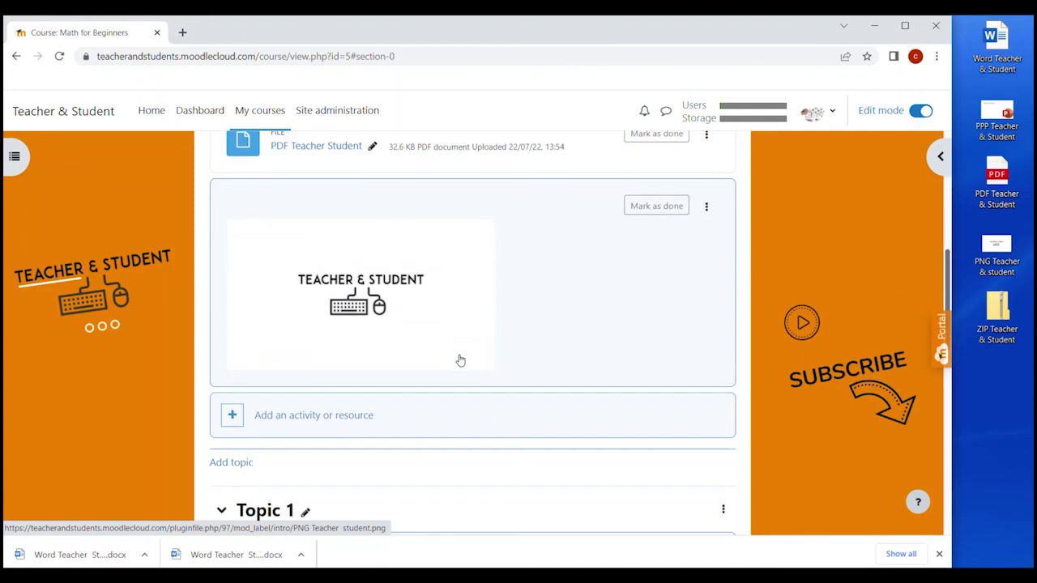
Step: Upload the PNG image again as a file resource named PNG Teacher student
{"action": "left_click_drag", "start_coordinate": [997, 253], "coordinate": [328, 343]}
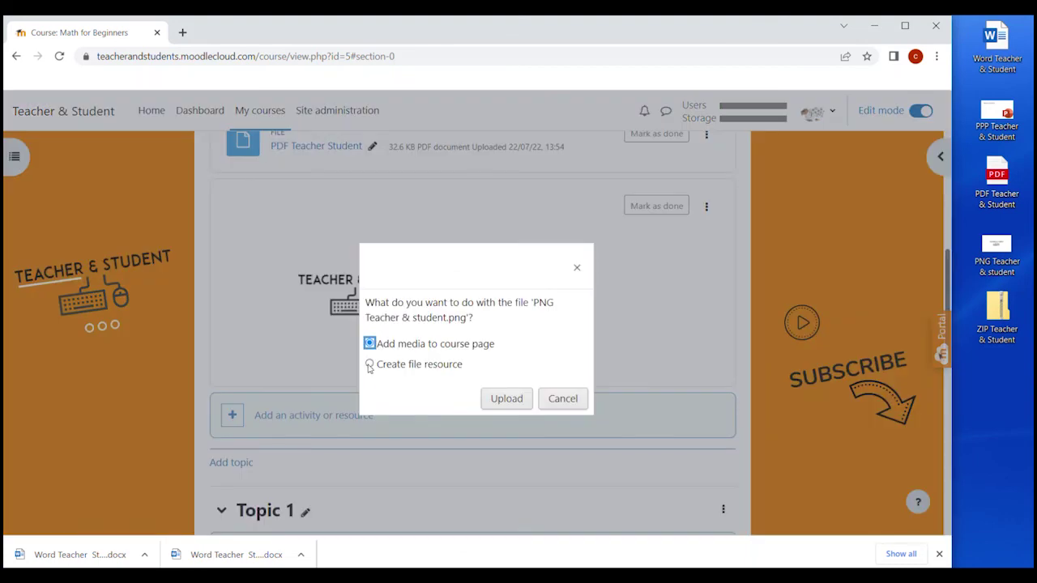
{"action": "left_click", "coordinate": [369, 366]}
{"action": "left_click", "coordinate": [509, 398]}
{"action": "scroll", "coordinate": [486, 368], "scroll_direction": "down", "scroll_amount": 1}
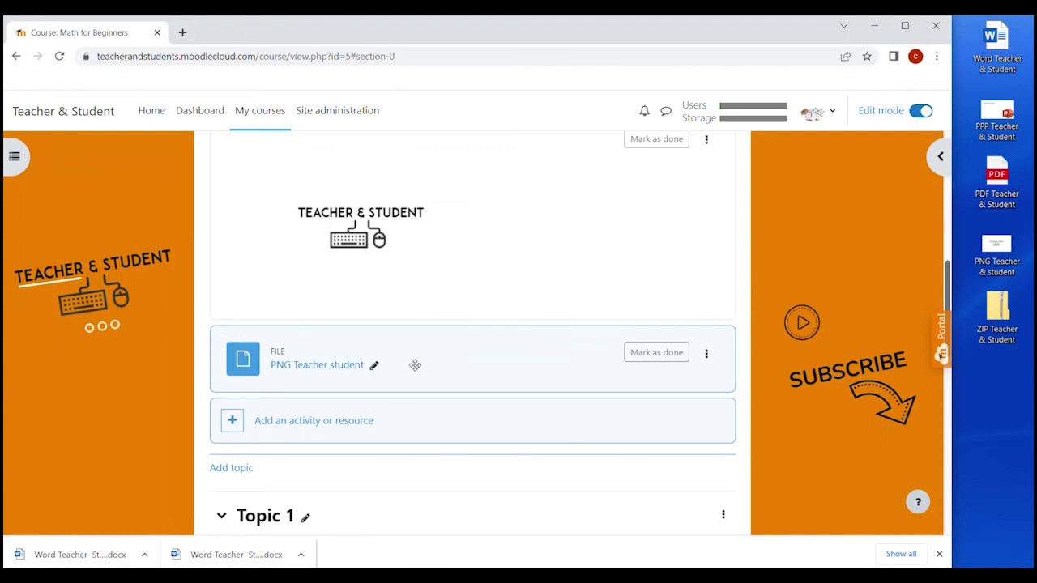
Step: Upload the ZIP Teacher & Student archive, unzipping it into a new ZIP Teacher Student folder
{"action": "left_click", "coordinate": [1014, 310]}
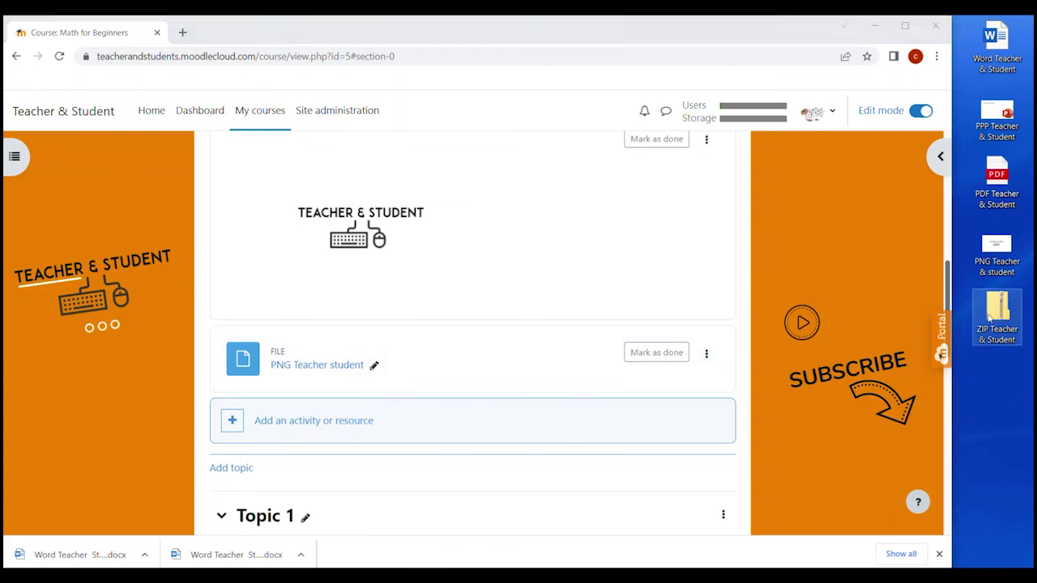
{"action": "left_click_drag", "start_coordinate": [997, 316], "coordinate": [310, 373]}
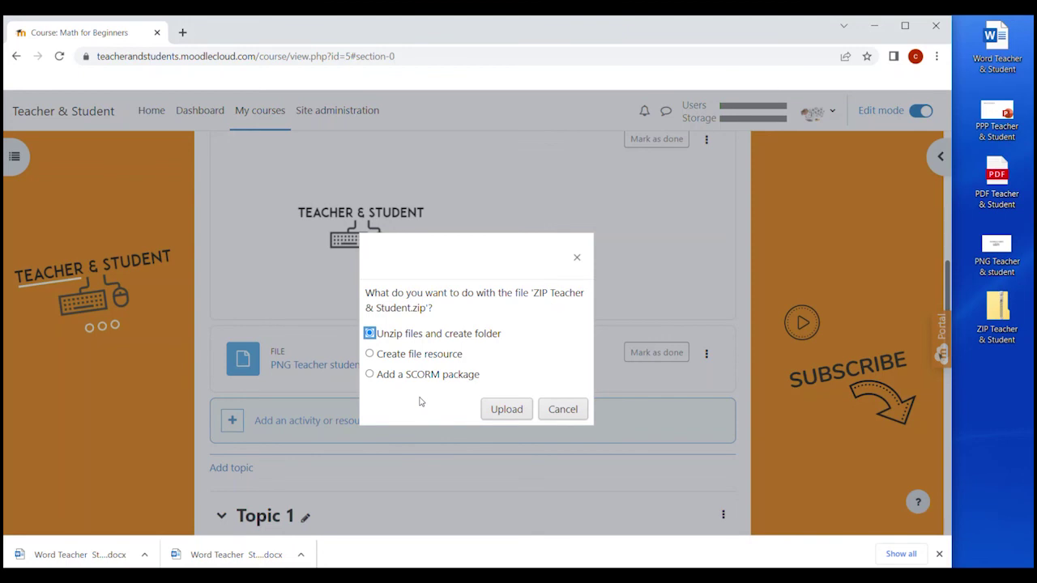
{"action": "left_click", "coordinate": [508, 410]}
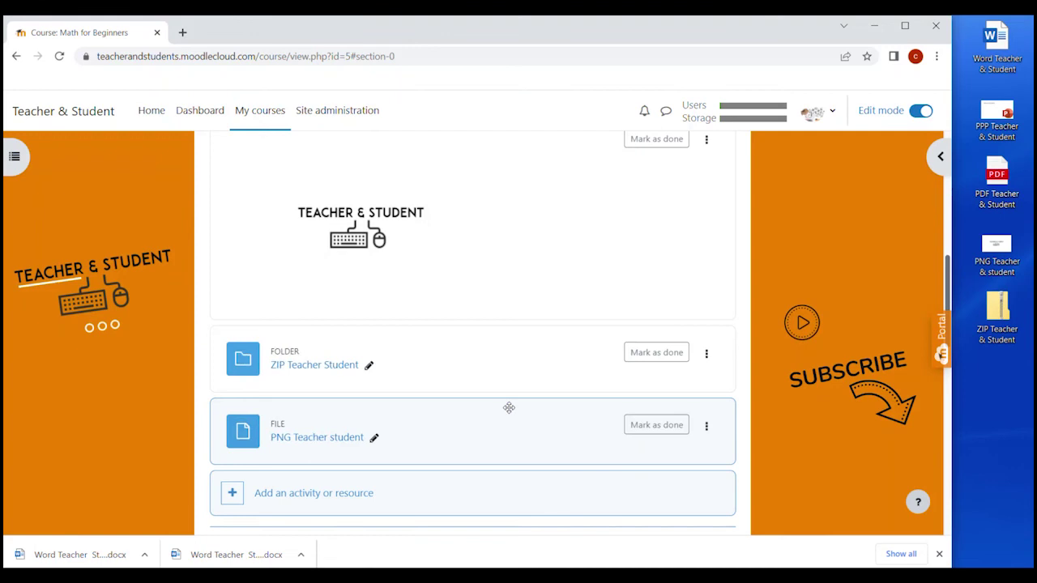
{"action": "scroll", "coordinate": [498, 379], "scroll_direction": "down", "scroll_amount": 2}
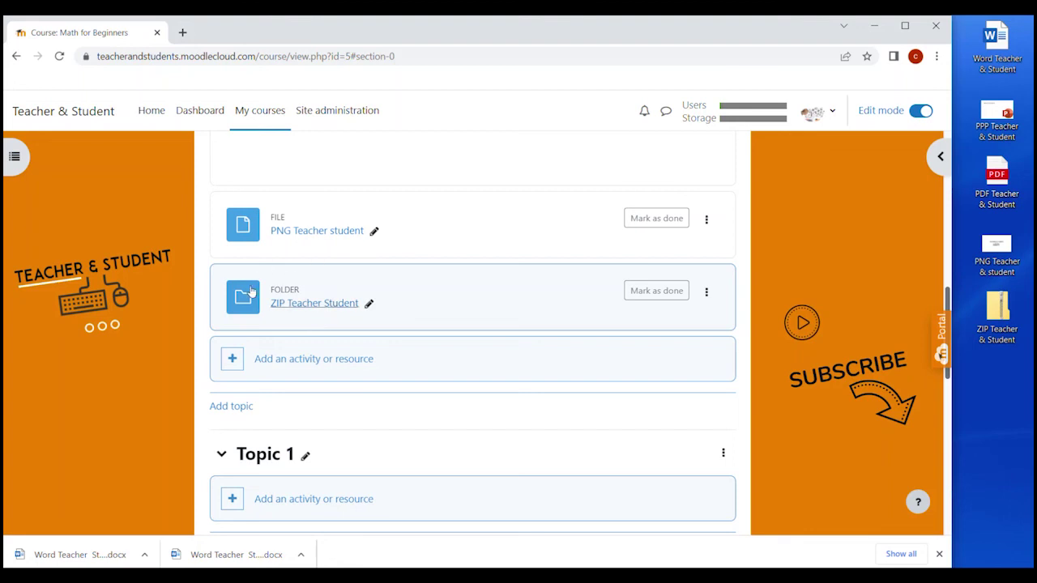
Step: Check the four unzipped files in the ZIP Teacher Student folder, then return to Math for Beginners
{"action": "left_click", "coordinate": [316, 306]}
{"action": "scroll", "coordinate": [356, 365], "scroll_direction": "down", "scroll_amount": 1}
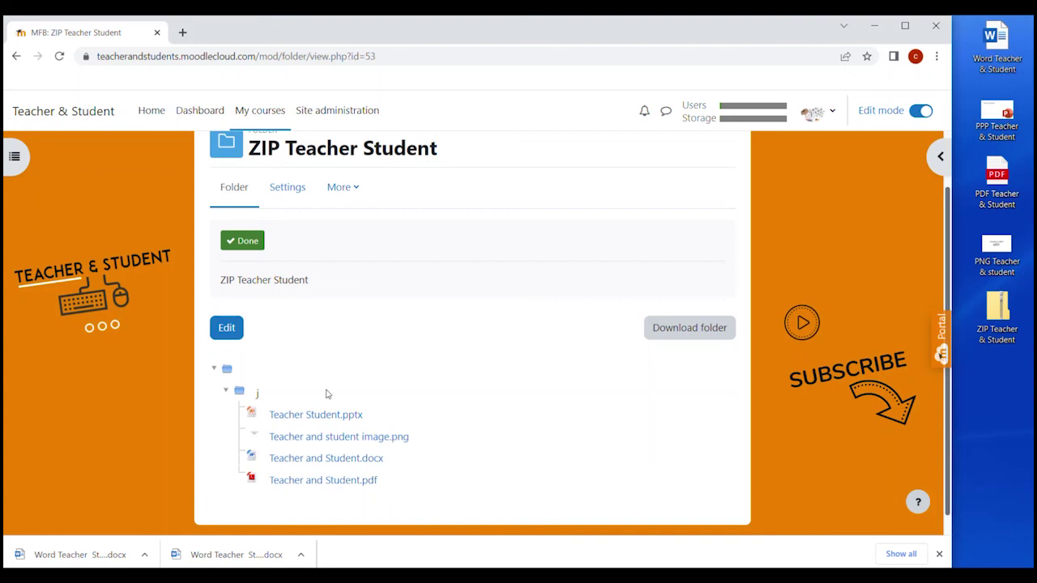
{"action": "scroll", "coordinate": [327, 393], "scroll_direction": "up", "scroll_amount": 1}
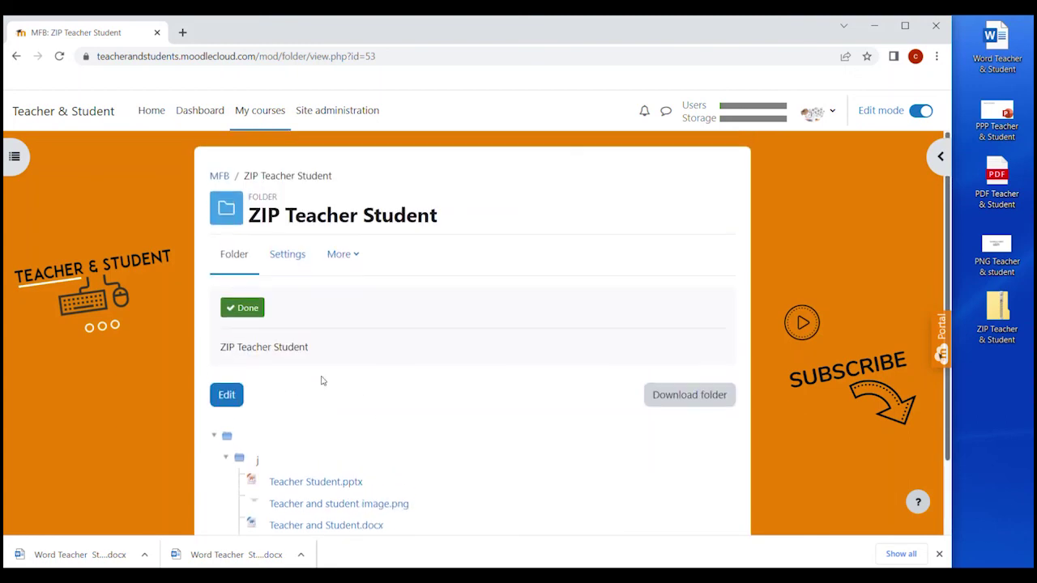
{"action": "left_click", "coordinate": [220, 173]}
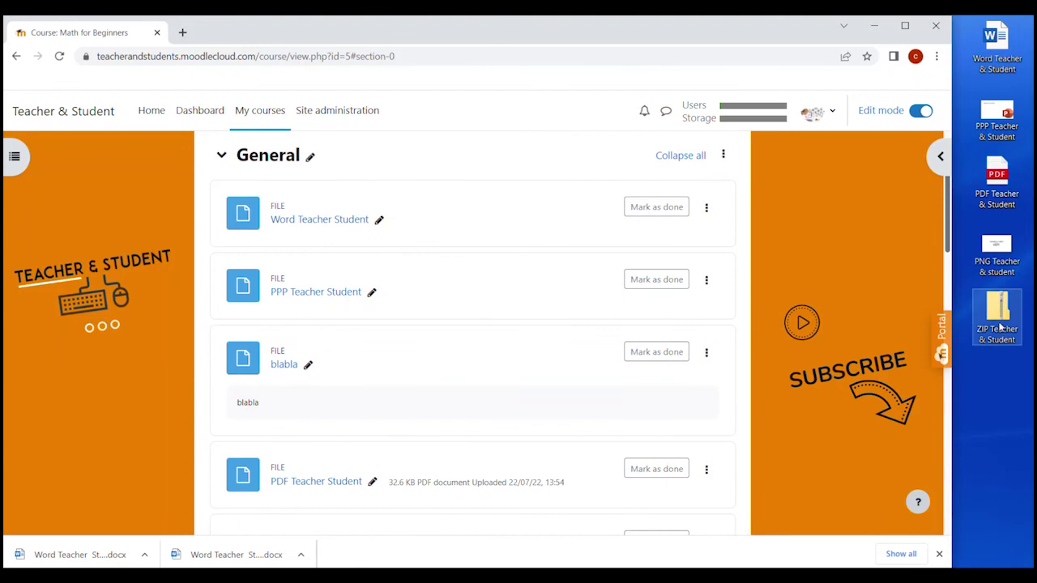
Step: Upload the ZIP as a ZIP Teacher Student file resource and download it as a .zip
{"action": "left_click_drag", "start_coordinate": [998, 312], "coordinate": [304, 470]}
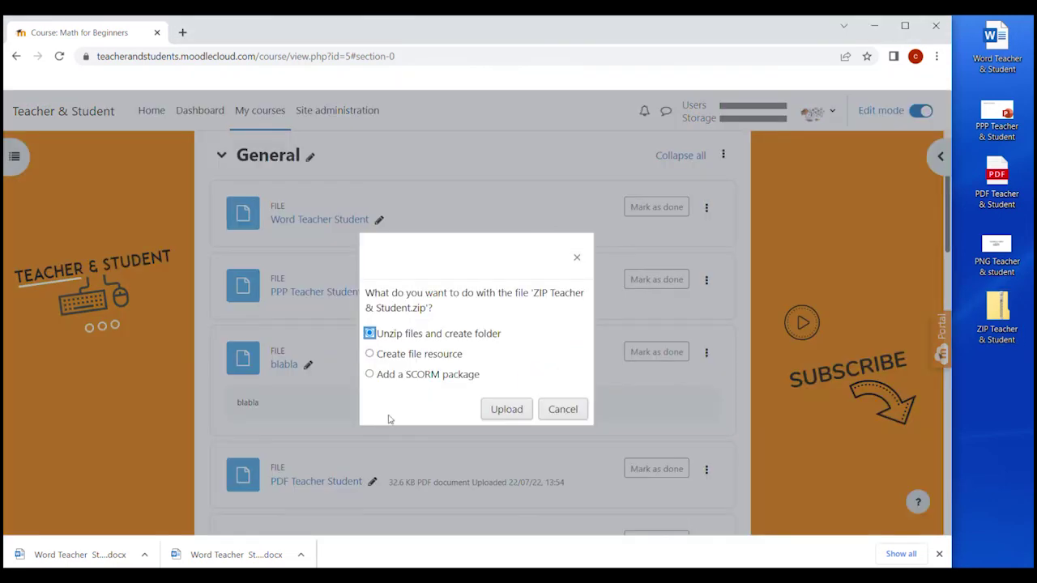
{"action": "left_click", "coordinate": [370, 354]}
{"action": "left_click", "coordinate": [507, 410]}
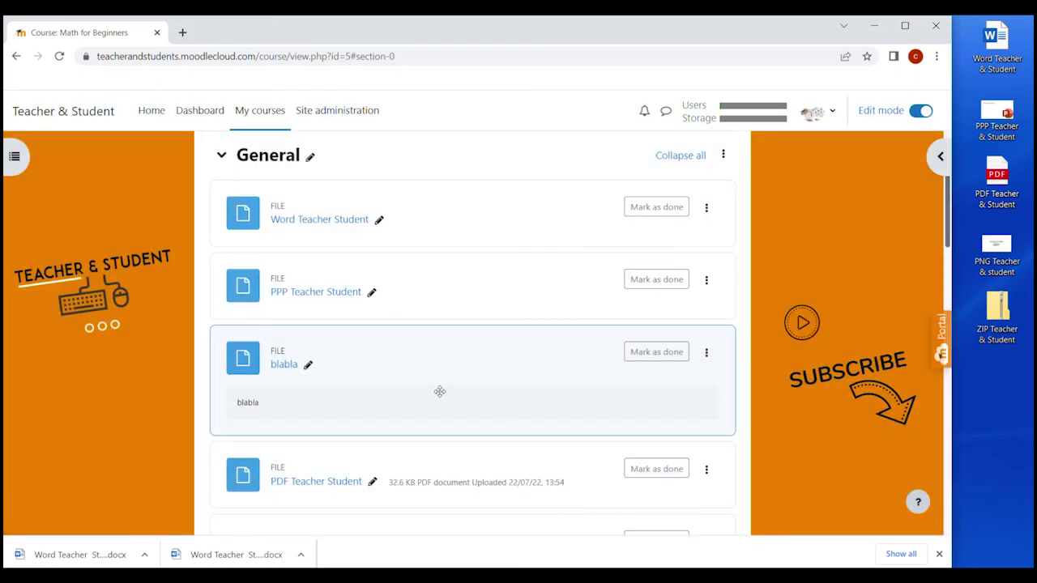
{"action": "scroll", "coordinate": [440, 389], "scroll_direction": "down", "scroll_amount": 4}
{"action": "scroll", "coordinate": [397, 388], "scroll_direction": "down", "scroll_amount": 3}
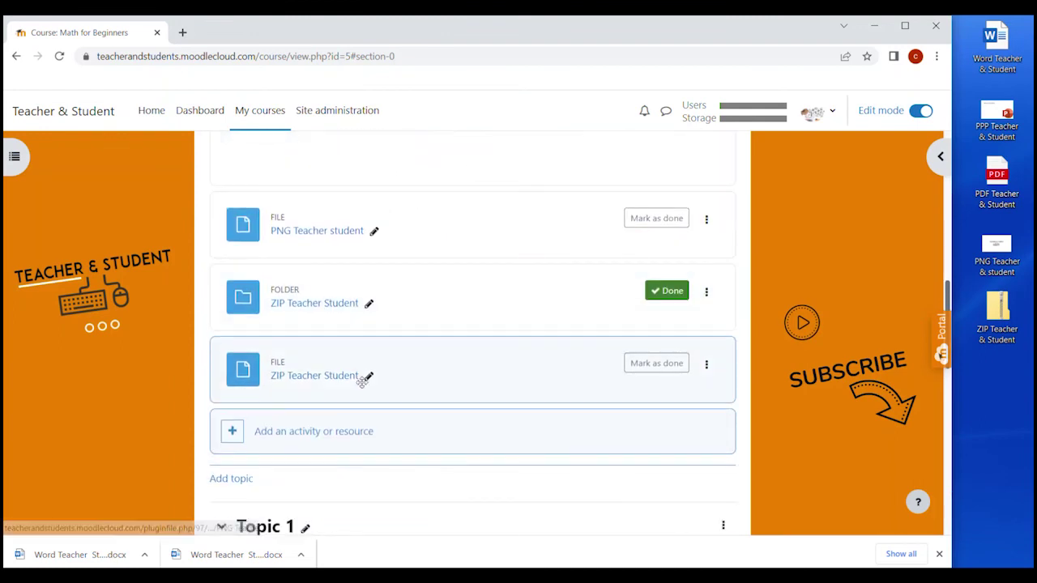
{"action": "left_click", "coordinate": [321, 380]}
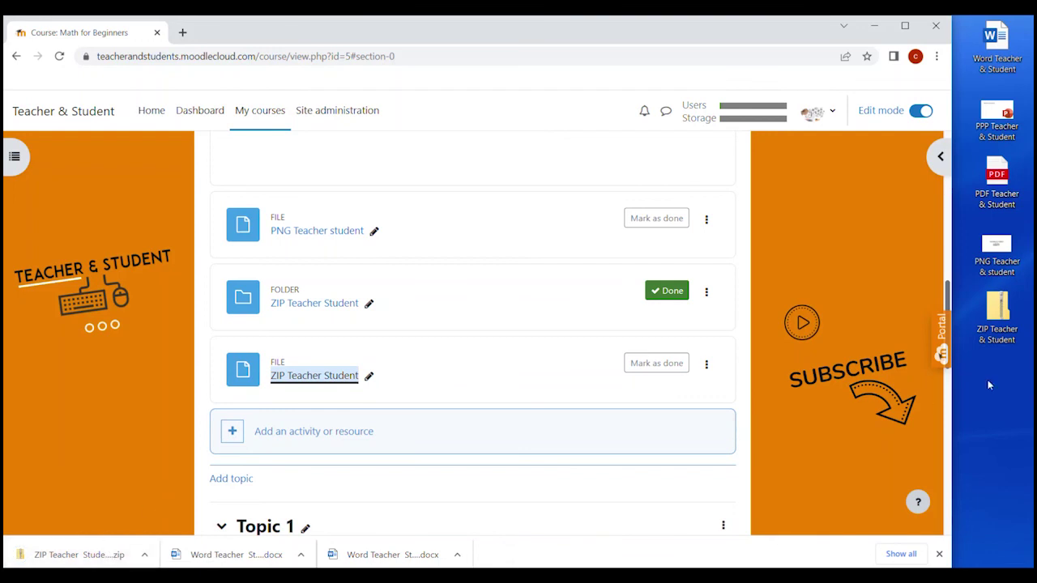
Step: Cancel a SCORM-package upload of the ZIP archive and maximise the browser window
{"action": "left_click_drag", "start_coordinate": [997, 312], "coordinate": [381, 401]}
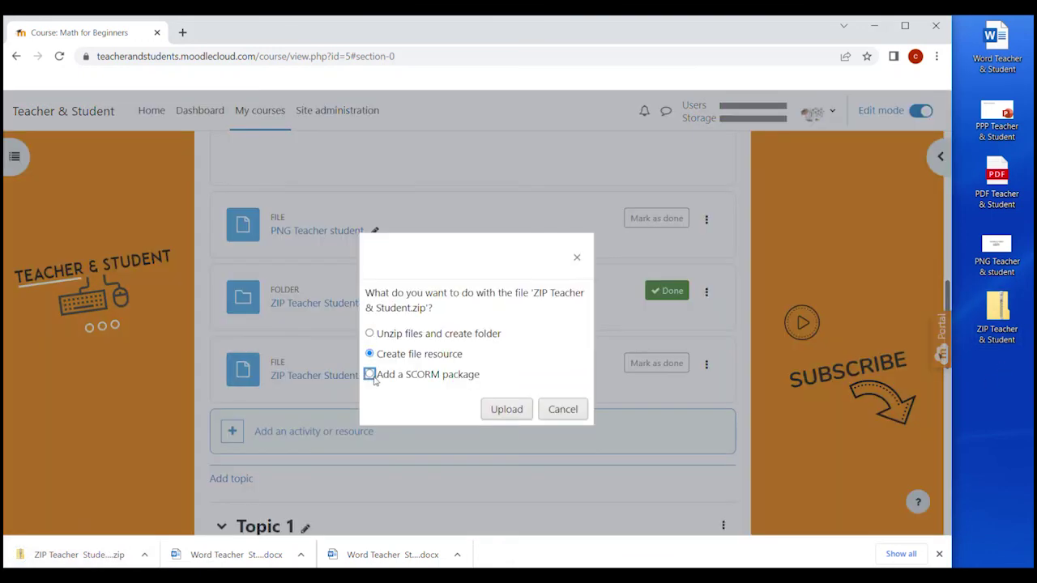
{"action": "left_click", "coordinate": [371, 376]}
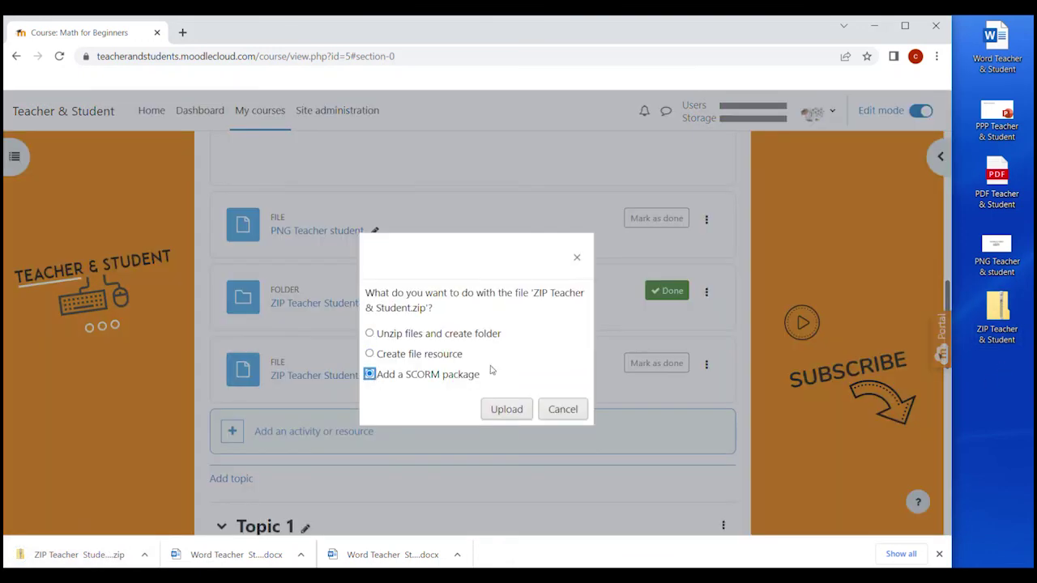
{"action": "left_click", "coordinate": [577, 258]}
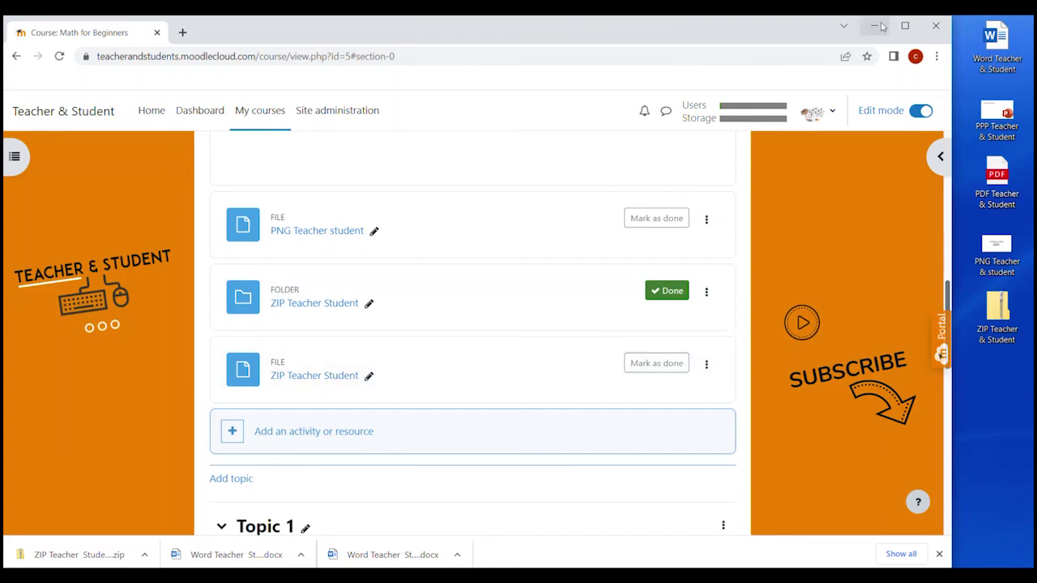
{"action": "left_click", "coordinate": [905, 25]}
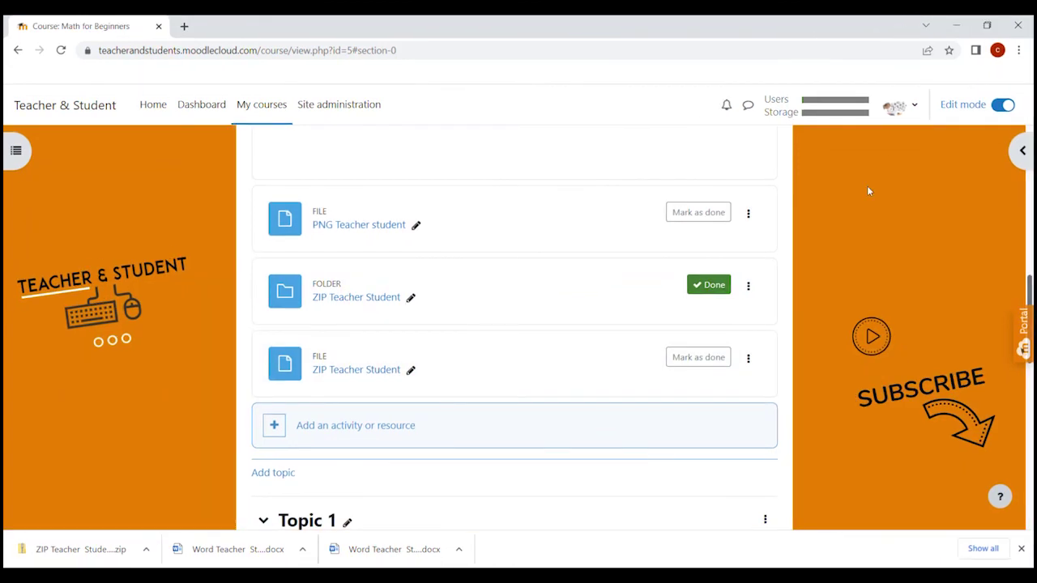